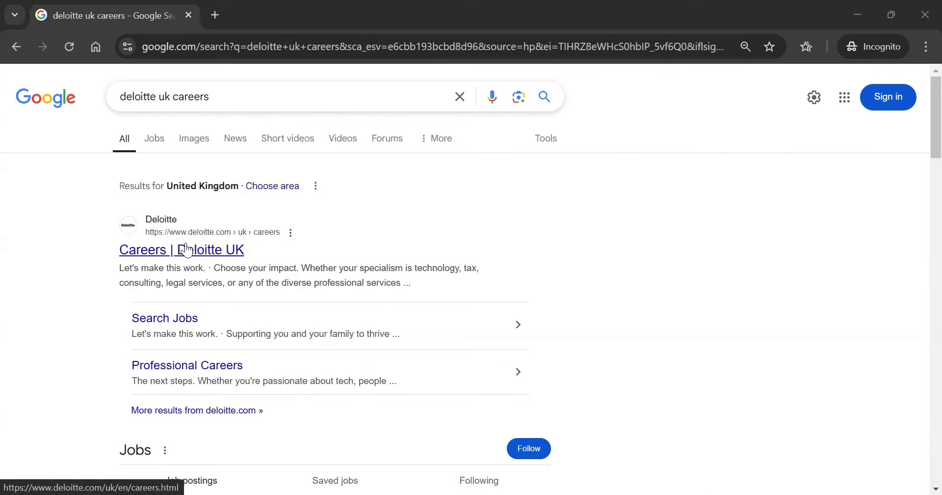
Go from the Careers | Deloitte UK result to the job search page listing 392 roles
left_click(188, 250)
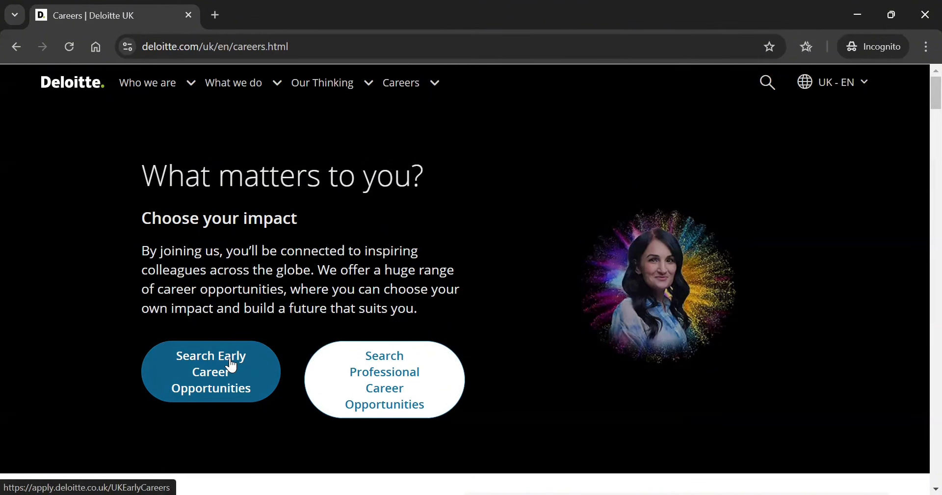
left_click(373, 389)
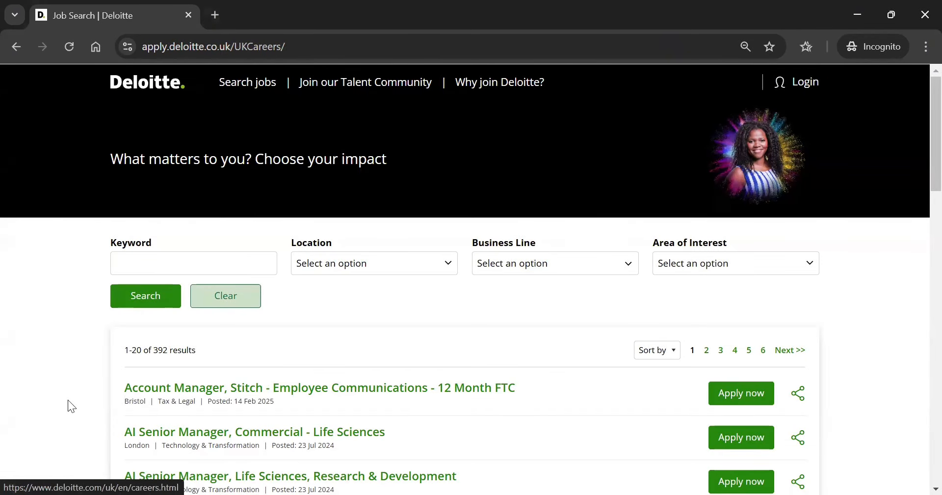
scroll(54, 388, "down", 1)
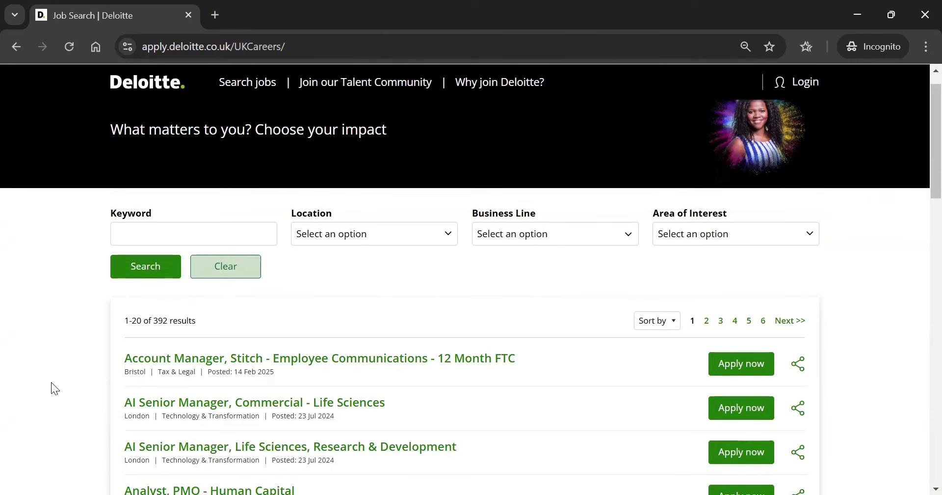
scroll(51, 382, "up", 1)
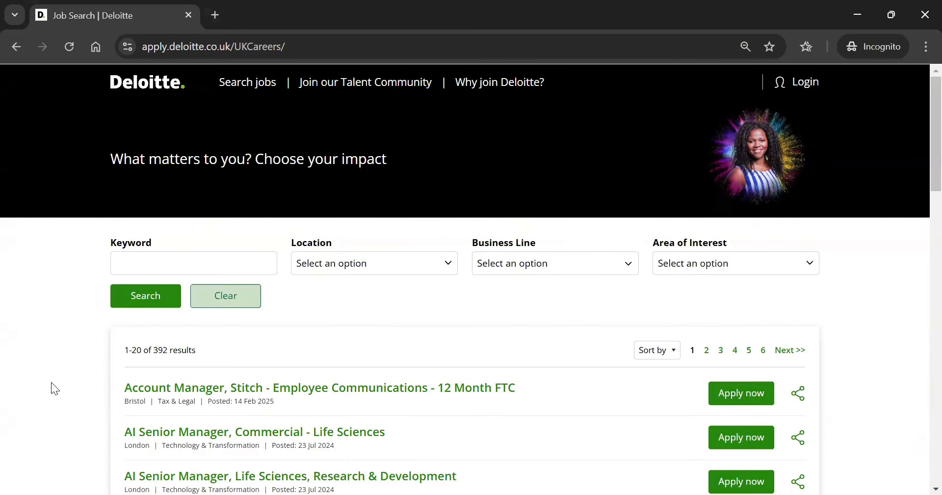
Filter jobs to Audit & Assurance and search 'assistant manager', leaving 9 results
left_click(321, 267)
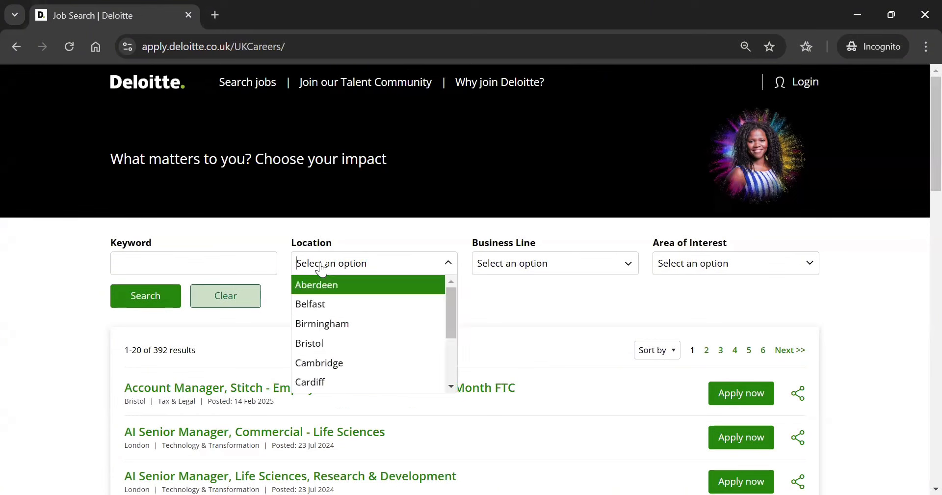
left_click(501, 265)
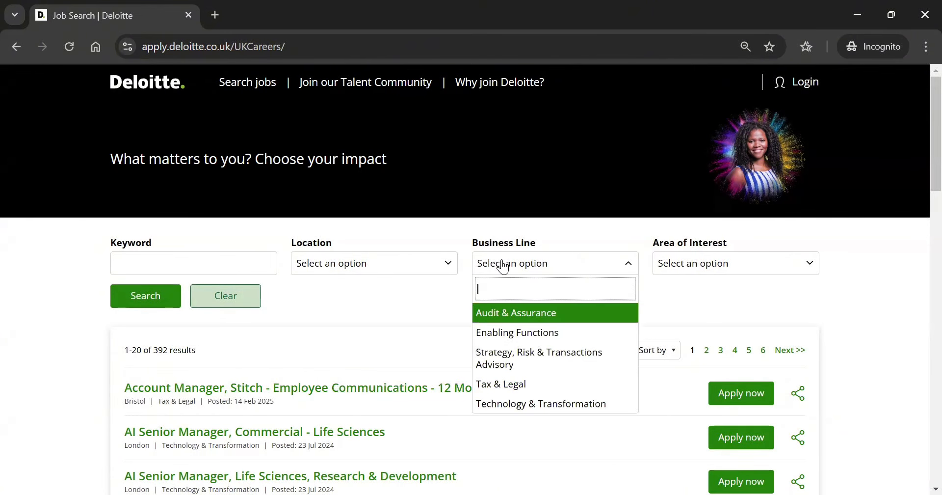
left_click(683, 262)
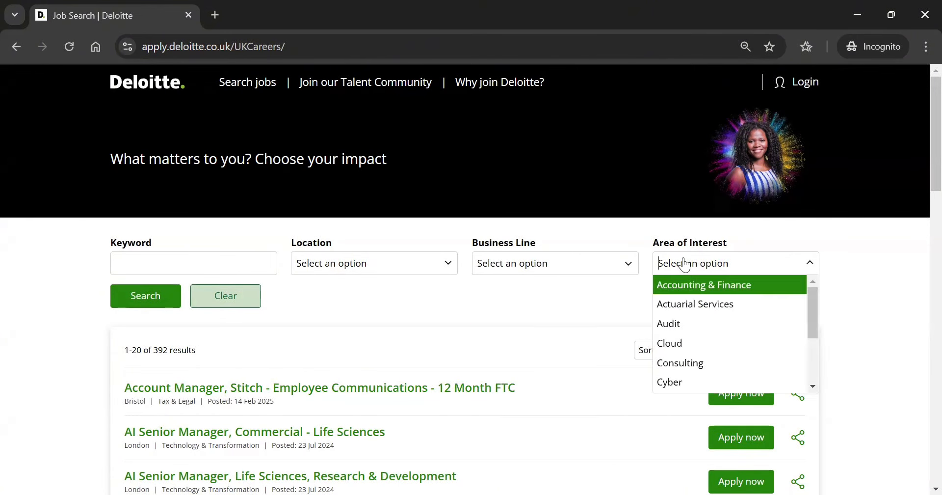
left_click(575, 258)
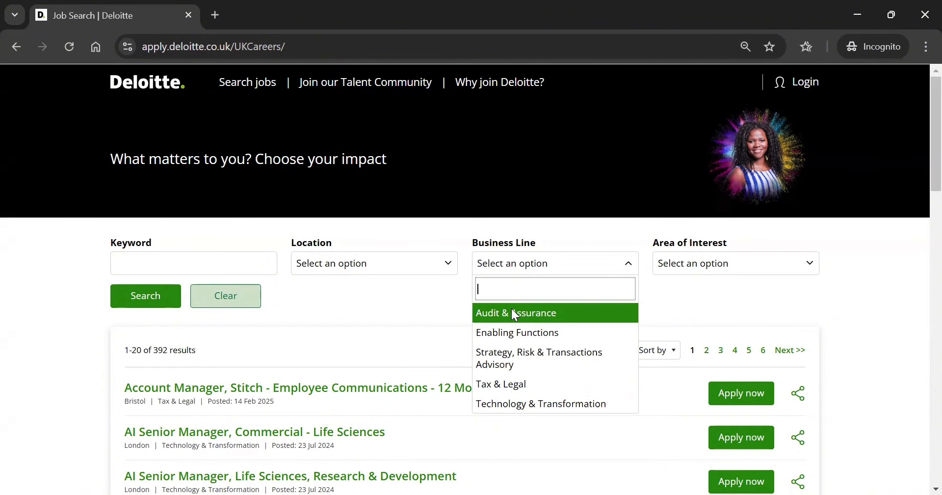
left_click(511, 312)
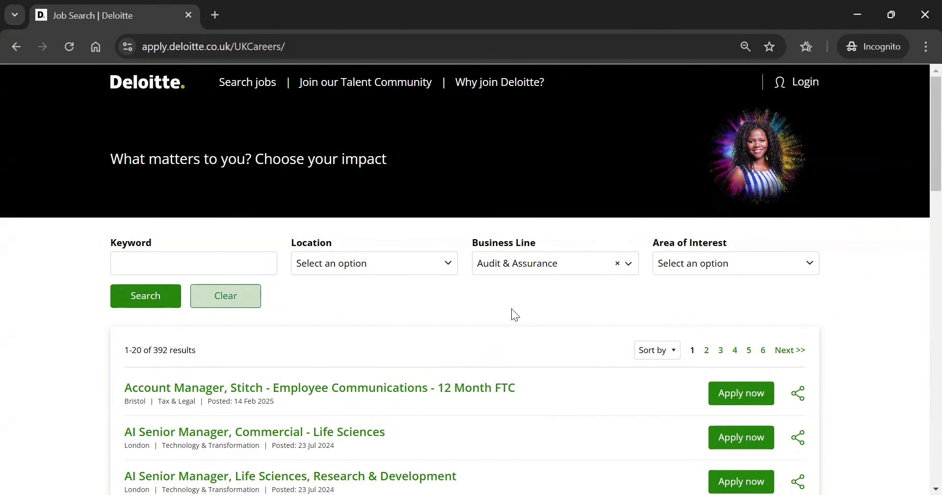
left_click(225, 262)
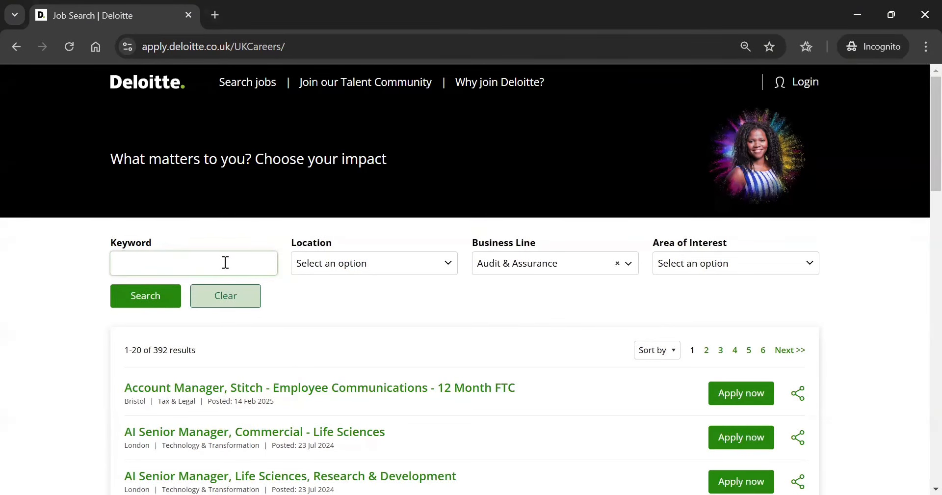
type("assistant manager")
key("Return")
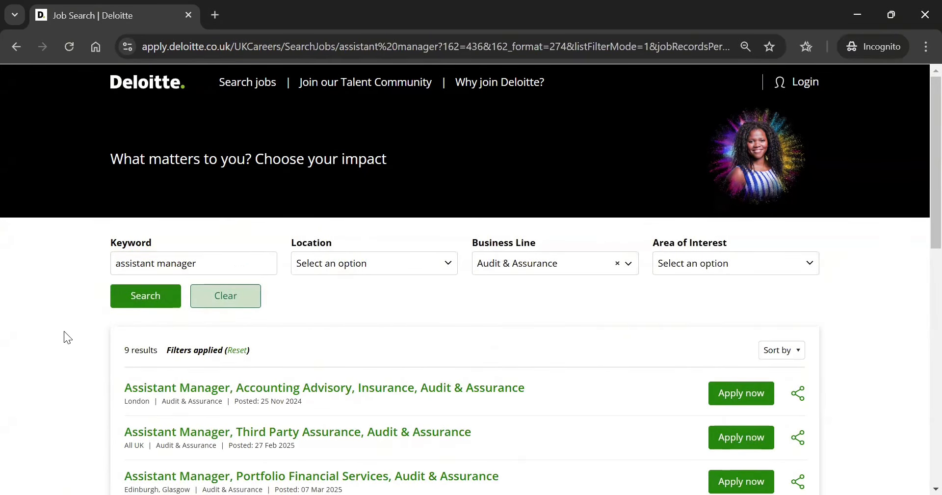
Apply for the Assistant Manager, External Audit, Portfolio Financial Services role
scroll(63, 331, "down", 2)
scroll(64, 330, "down", 2)
scroll(64, 331, "up", 2)
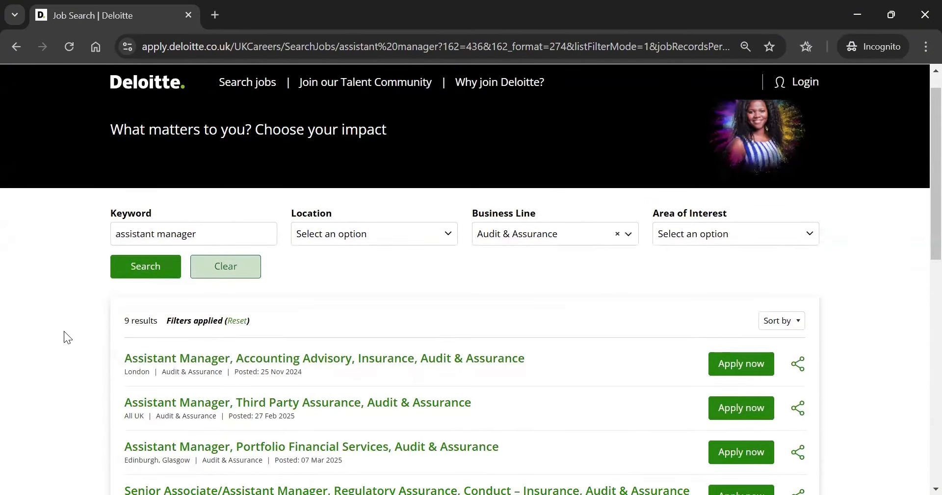
scroll(64, 331, "down", 4)
scroll(78, 332, "down", 3)
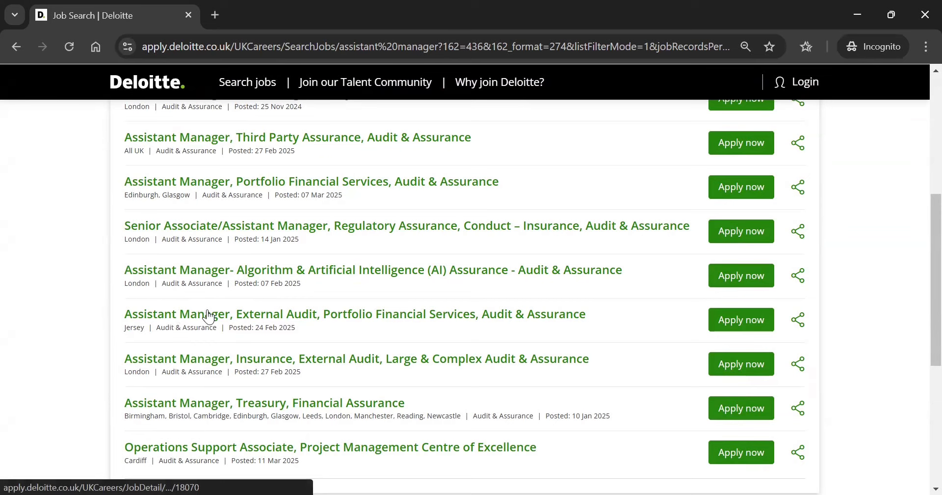
left_click(757, 318)
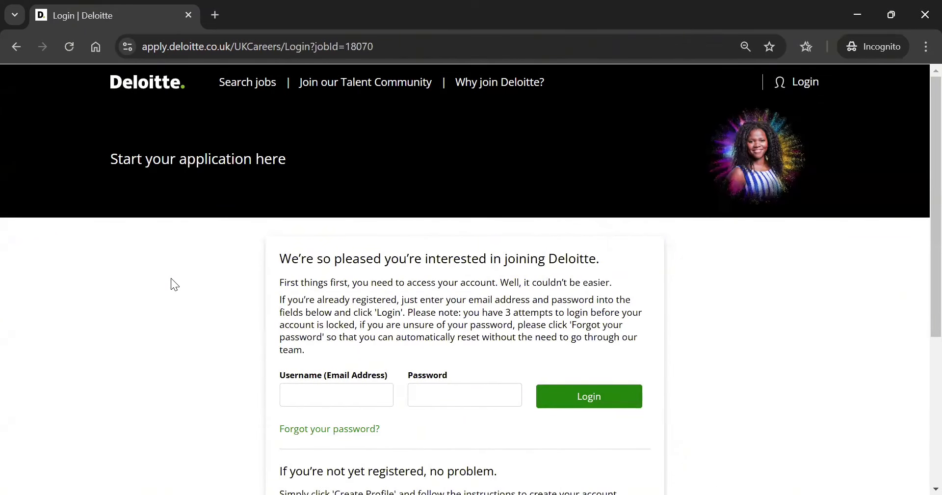
Choose to create a new applicant profile instead of logging in
scroll(170, 278, "down", 2)
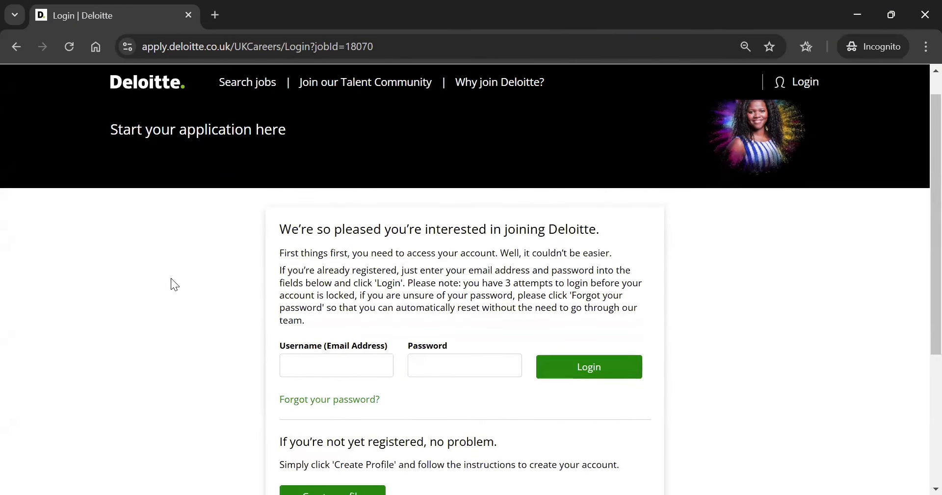
scroll(171, 278, "down", 5)
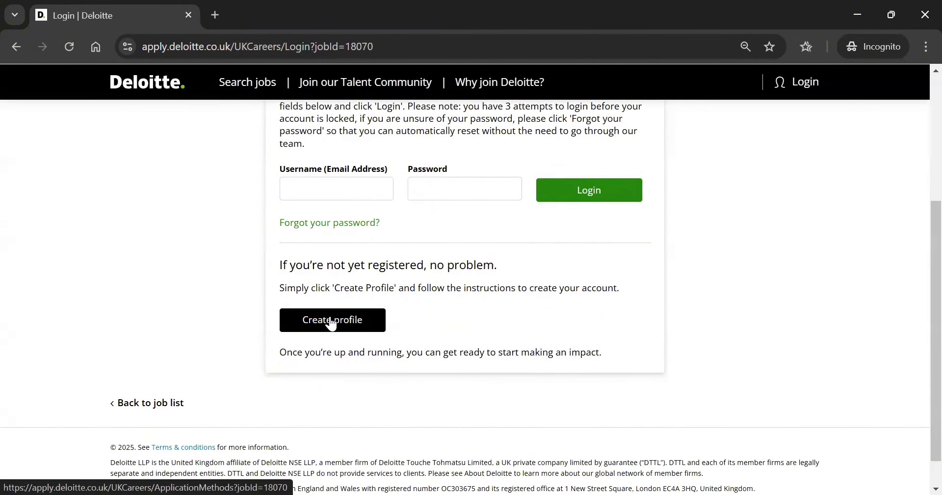
left_click(331, 322)
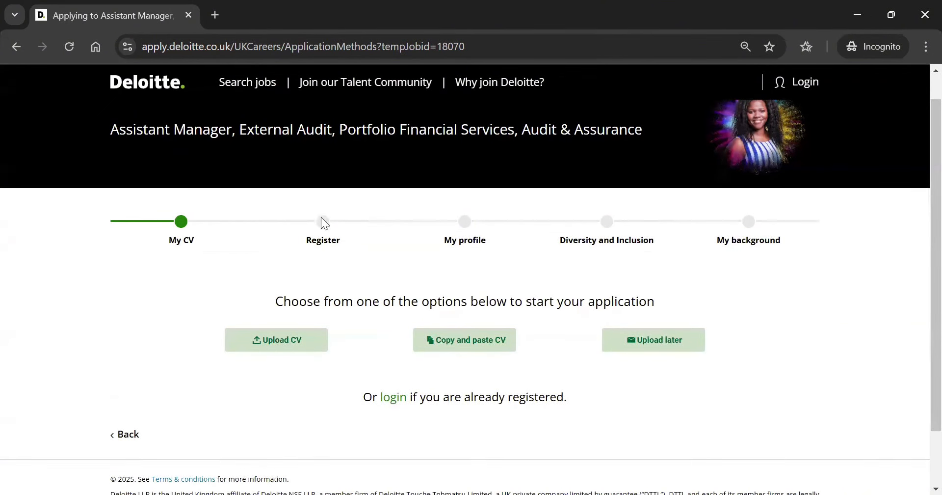
Choose 'Upload later' for the CV to reach the empty registration form
scroll(323, 221, "down", 1)
scroll(323, 221, "up", 2)
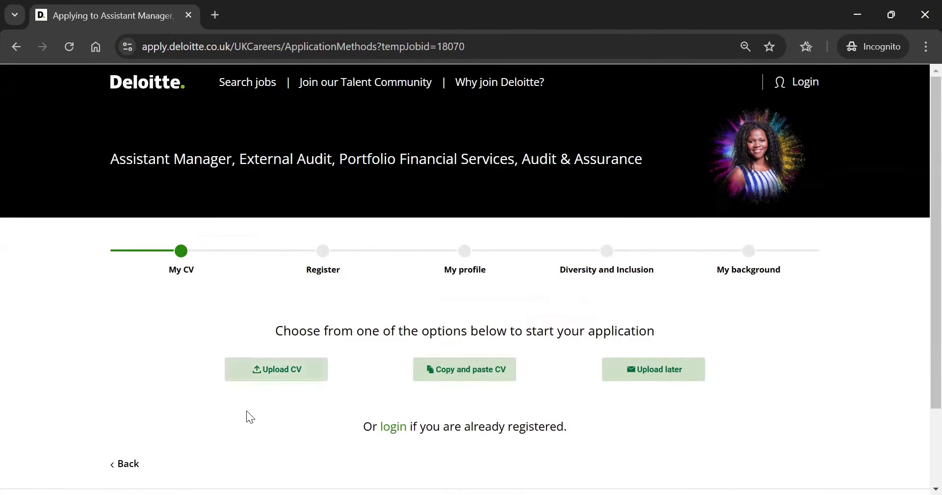
scroll(275, 349, "down", 1)
scroll(275, 349, "up", 1)
scroll(192, 402, "down", 1)
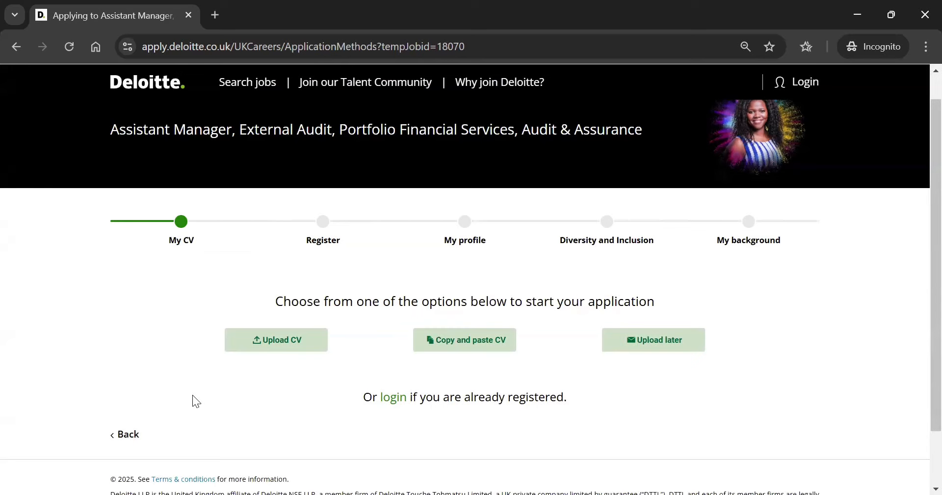
scroll(193, 395, "down", 1)
left_click(628, 317)
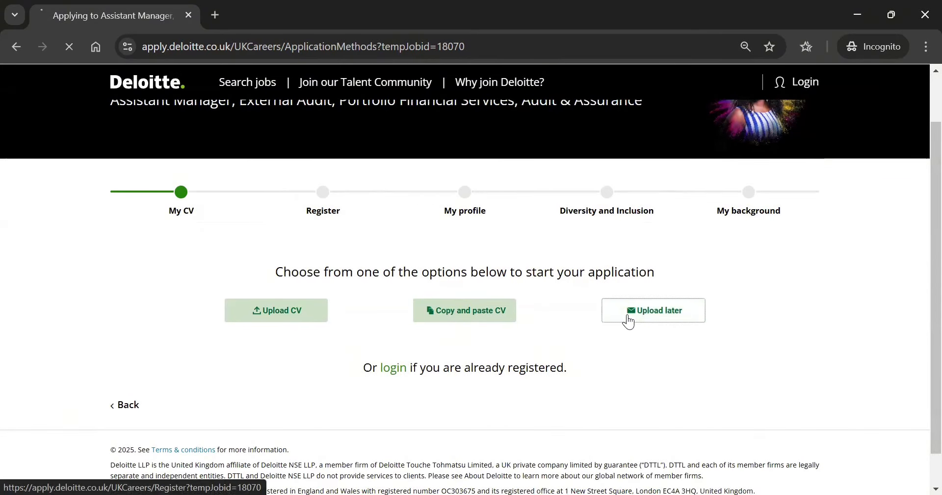
scroll(628, 317, "down", 3)
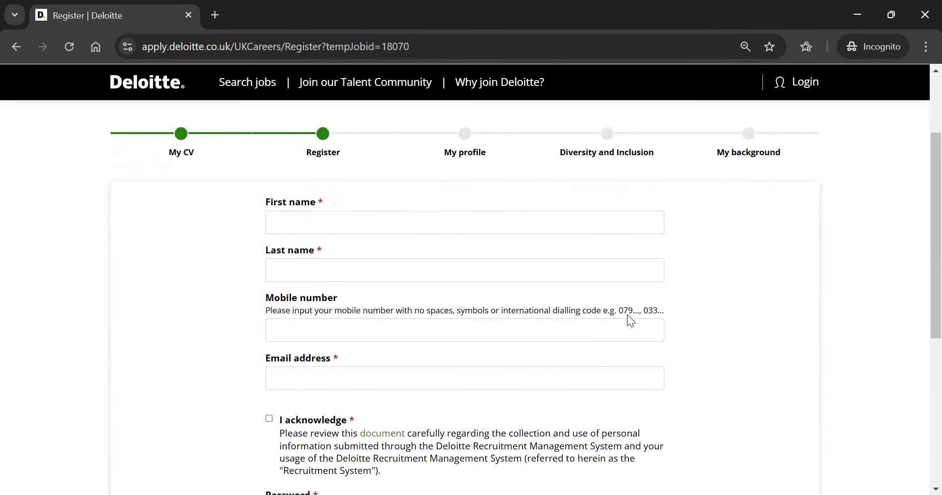
Enter the applicant's first name, last name and contact e-mail address
left_click(560, 225)
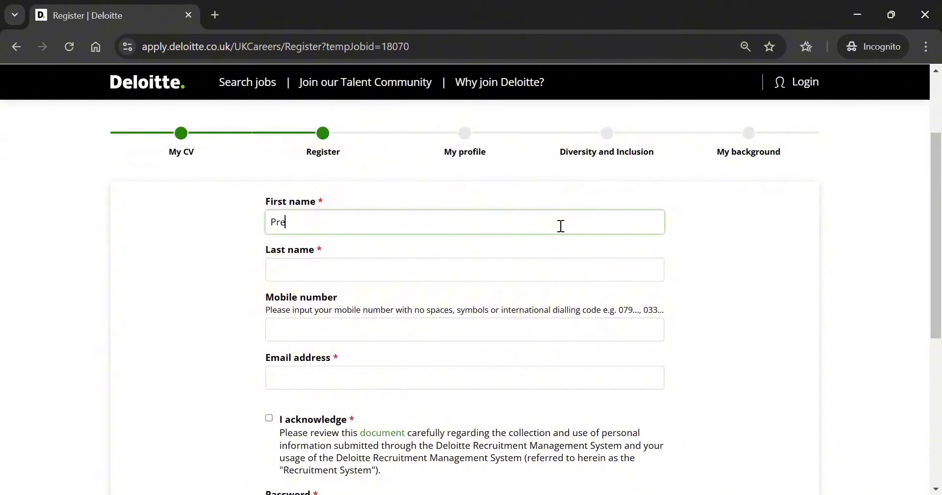
key("Tab")
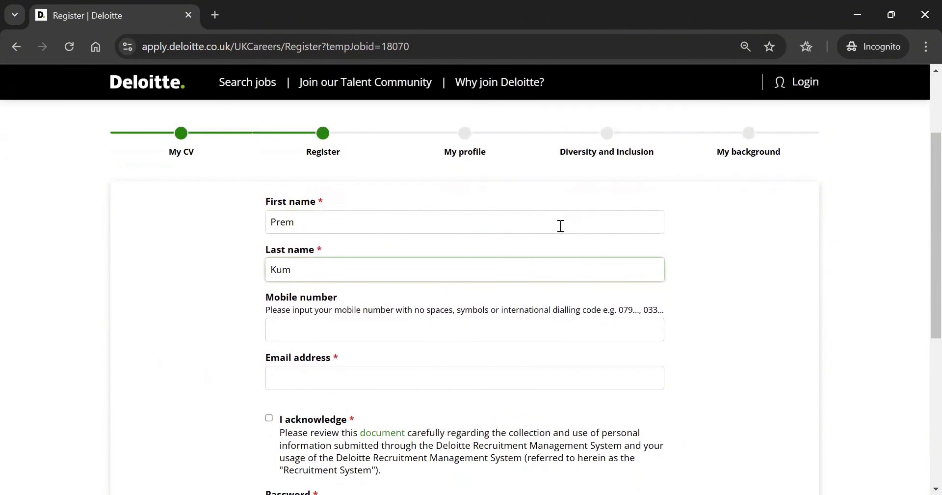
key("Tab")
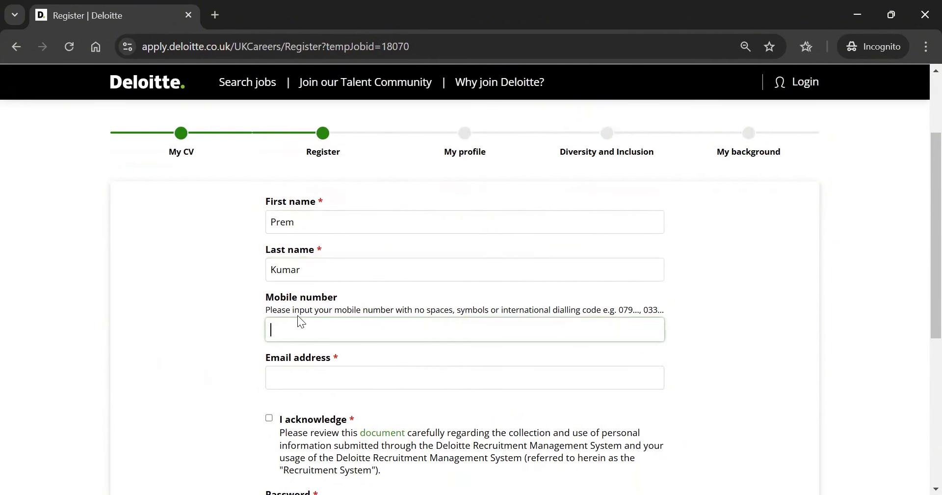
scroll(242, 329, "down", 1)
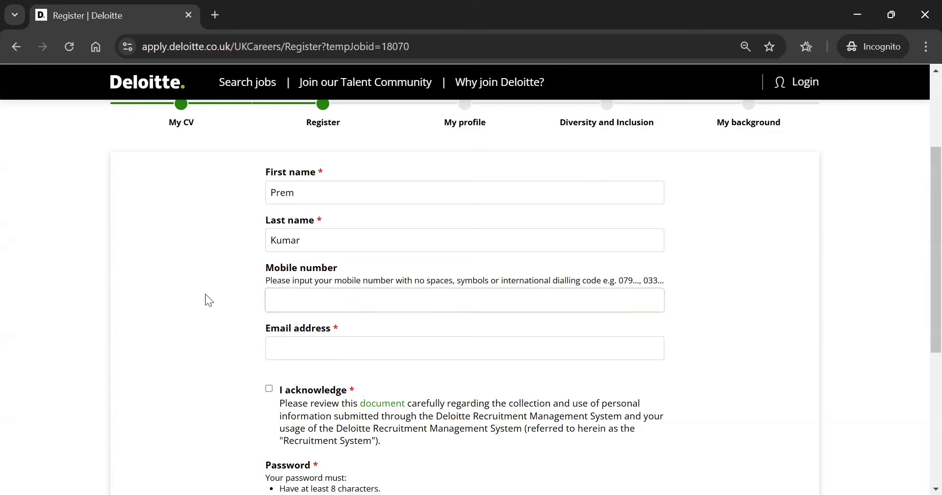
left_click(316, 351)
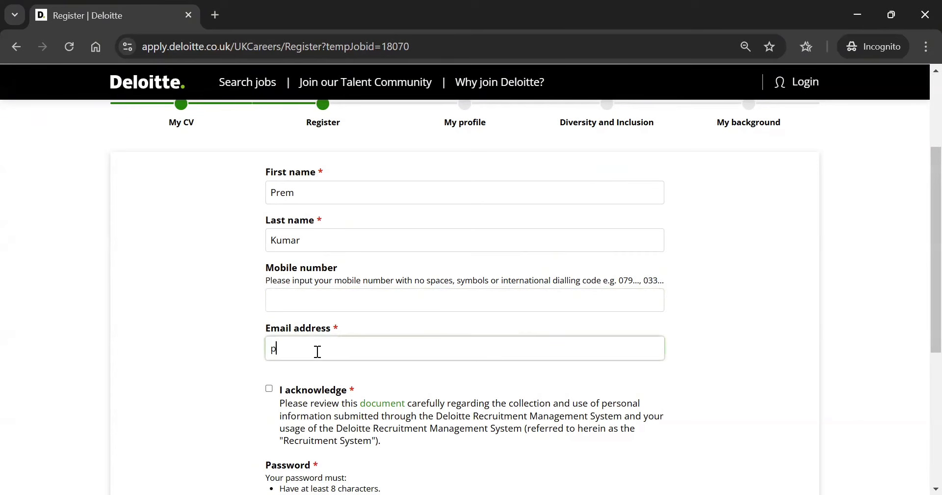
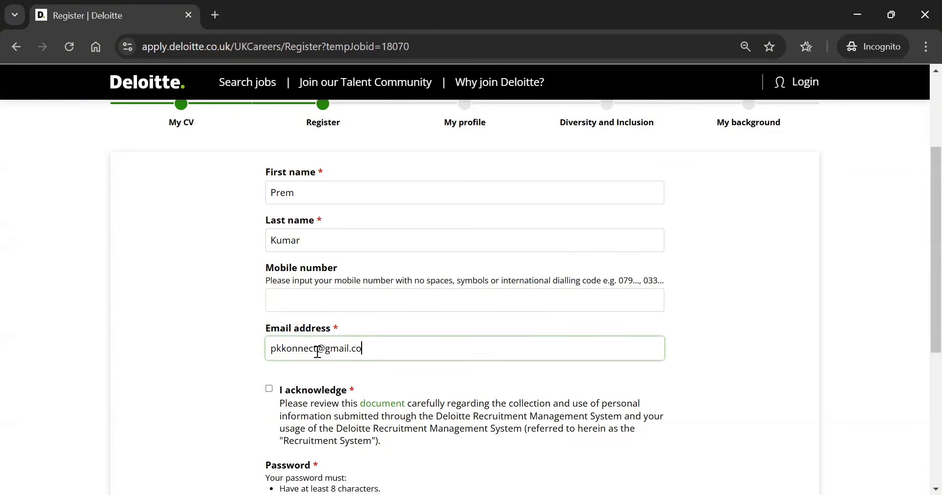
left_click(226, 356)
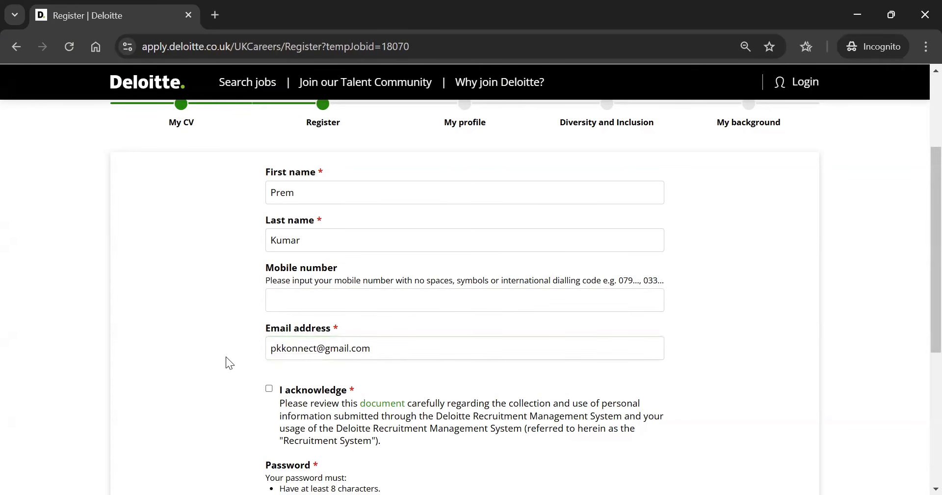
scroll(225, 356, "down", 3)
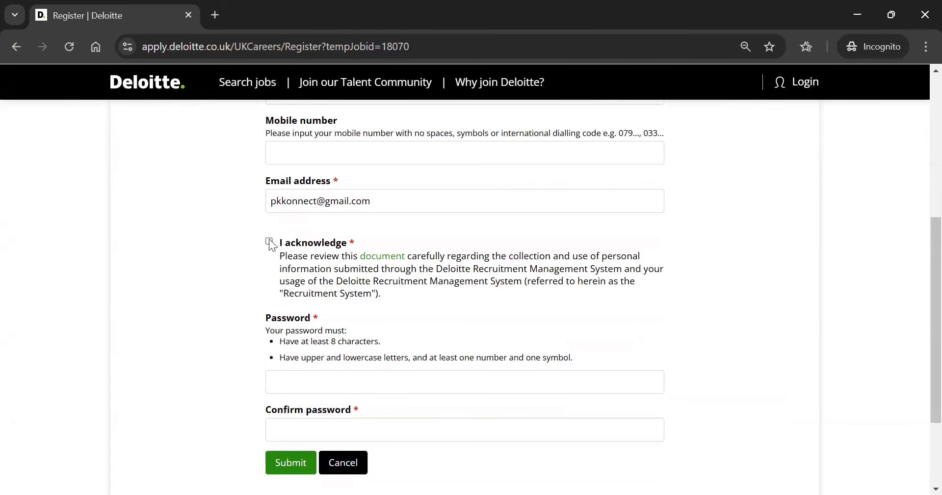
Accept the personal information acknowledgement, enter the account password and submit the registration
left_click(283, 247)
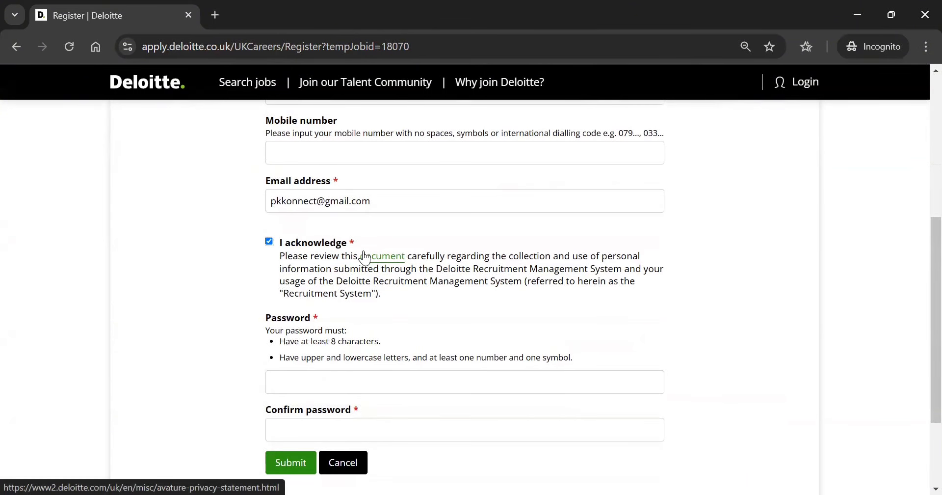
left_click(203, 329)
scroll(203, 329, "down", 1)
key("Tab")
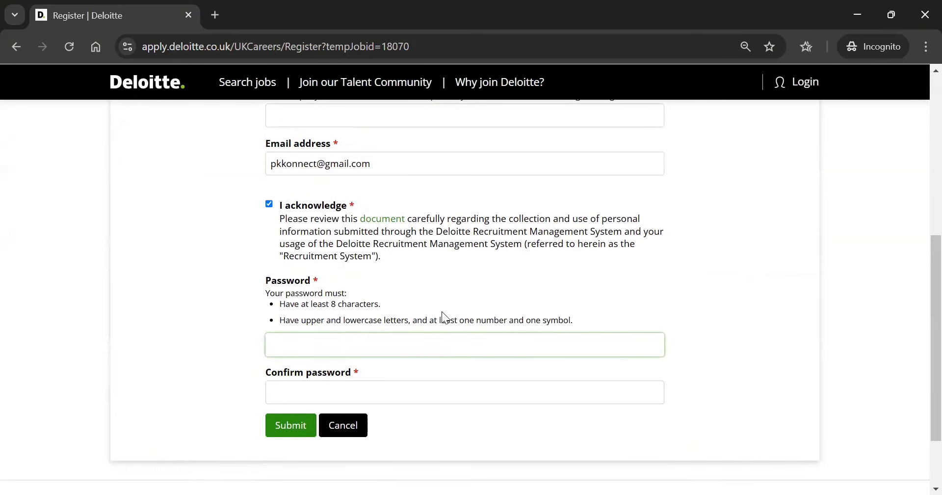
left_click(293, 425)
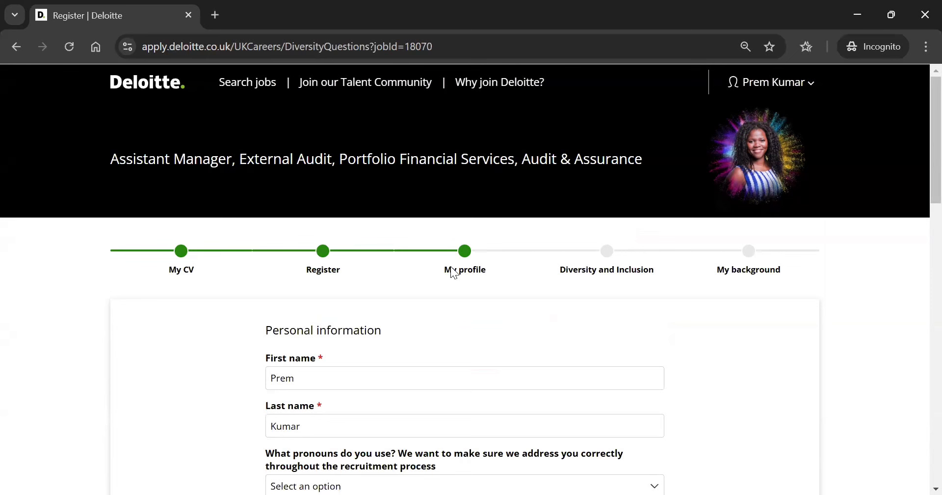
Fill in current employer Deloitte LLP UK and the applicant's mobile number
scroll(412, 254, "down", 3)
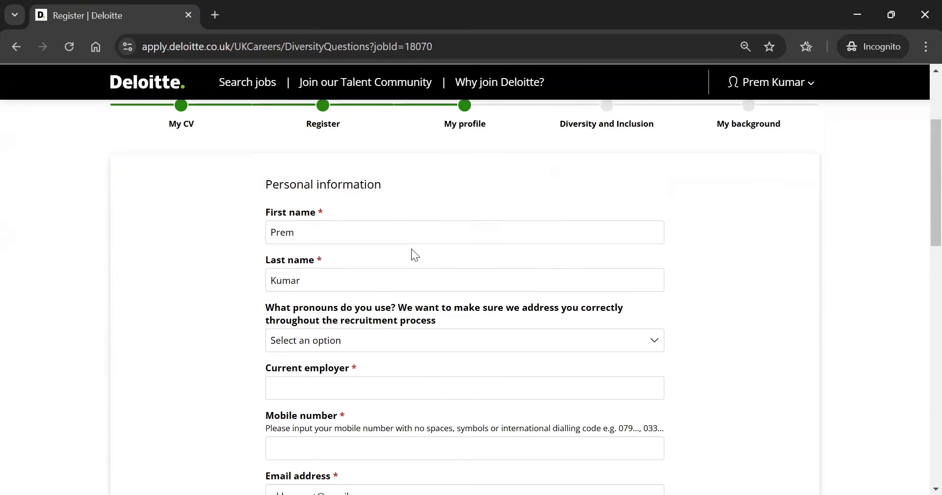
scroll(412, 250, "down", 2)
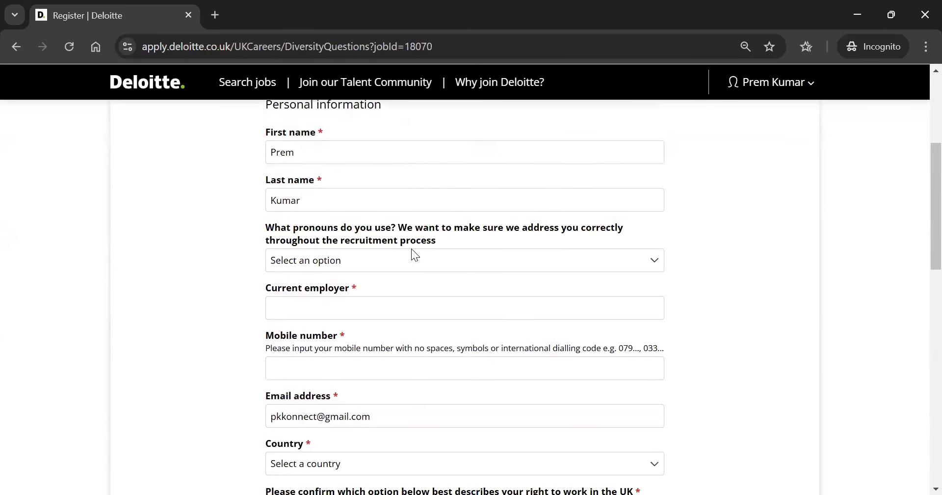
left_click(412, 255)
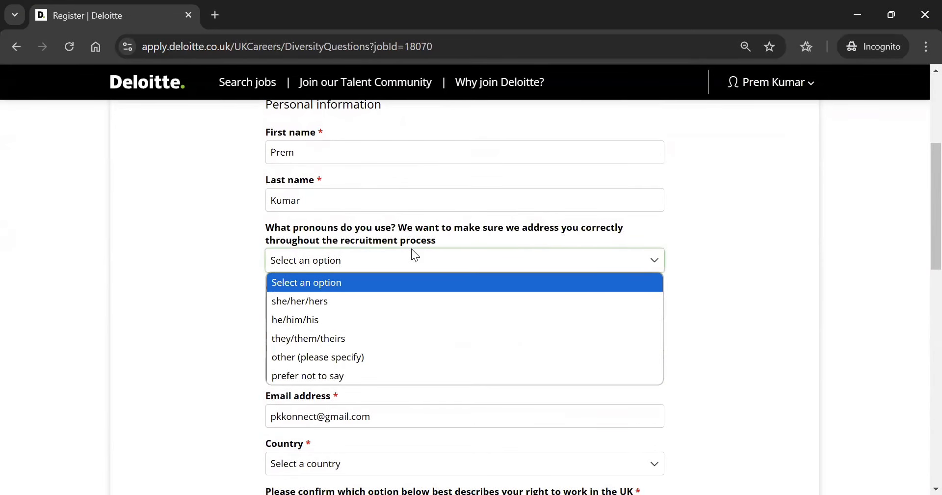
left_click(411, 249)
left_click(411, 249)
scroll(411, 253, "down", 1)
left_click(411, 253)
type("D")
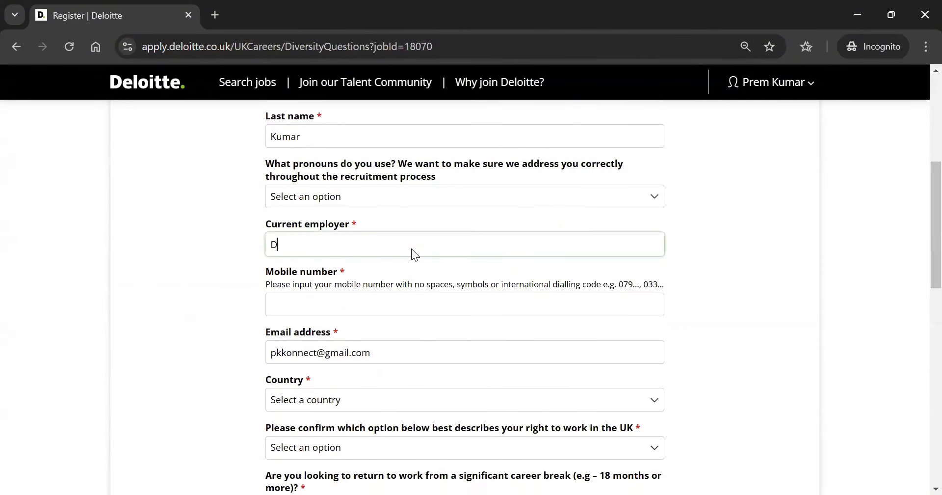
type("eloitte LLP UK")
left_click(203, 267)
left_click(297, 304)
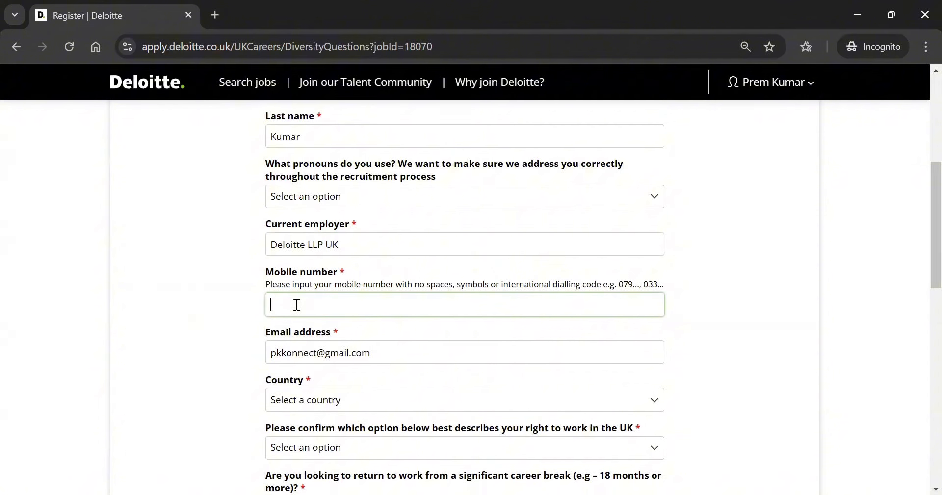
left_click(232, 364)
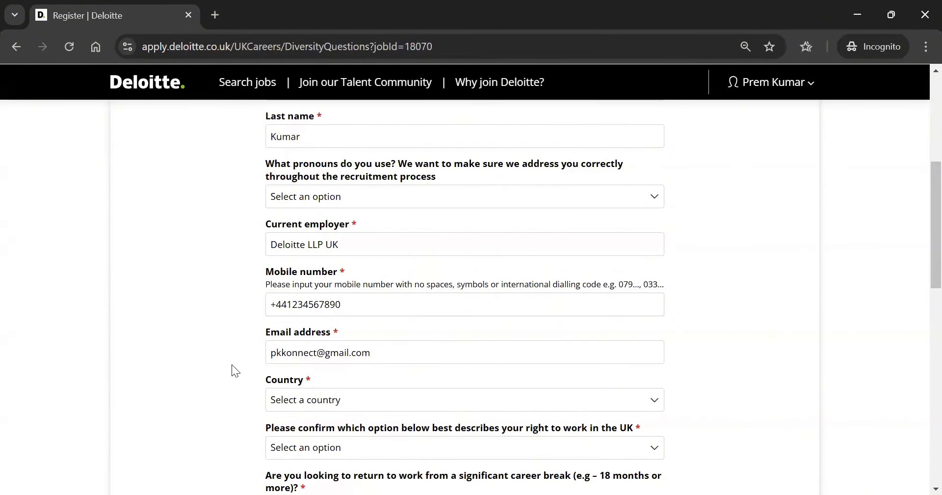
Set the country to United Kingdom
scroll(231, 364, "down", 1)
scroll(232, 370, "down", 1)
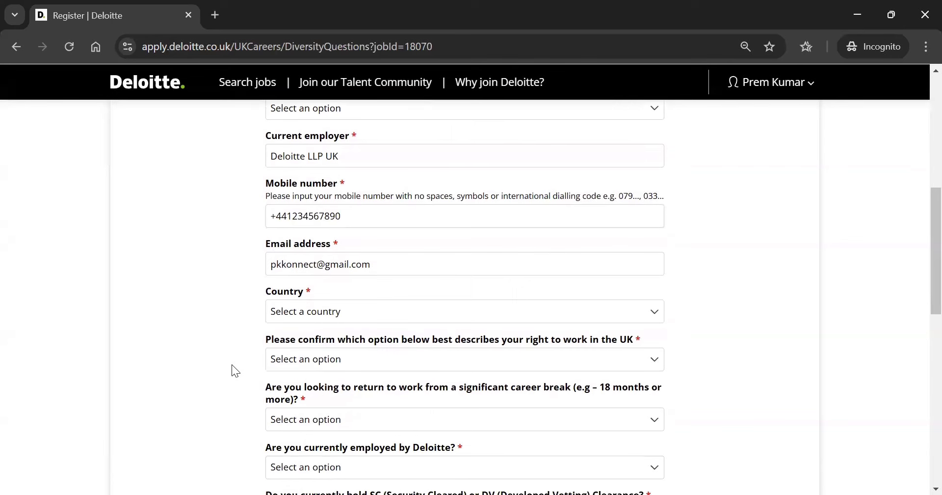
left_click(312, 314)
type("united k")
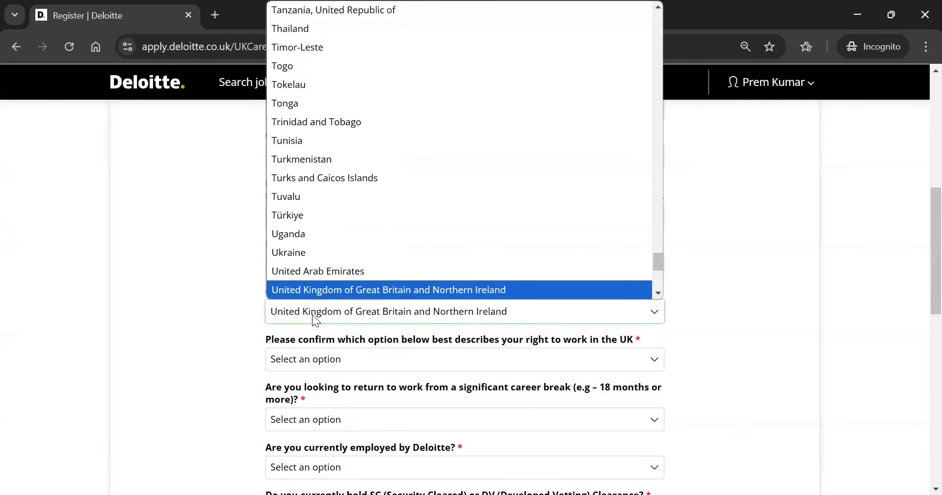
left_click(294, 285)
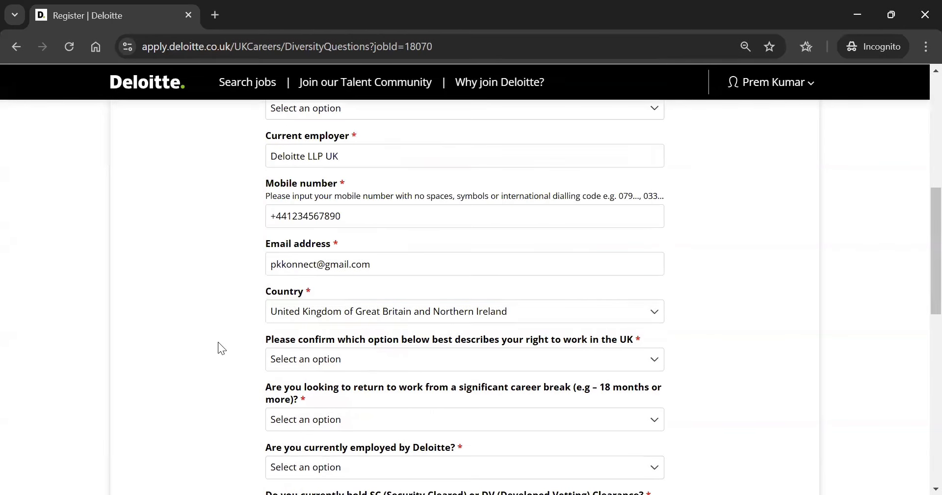
Select Non UK / EEA National requiring sponsorship for right to work, and No for career break
scroll(218, 343, "down", 1)
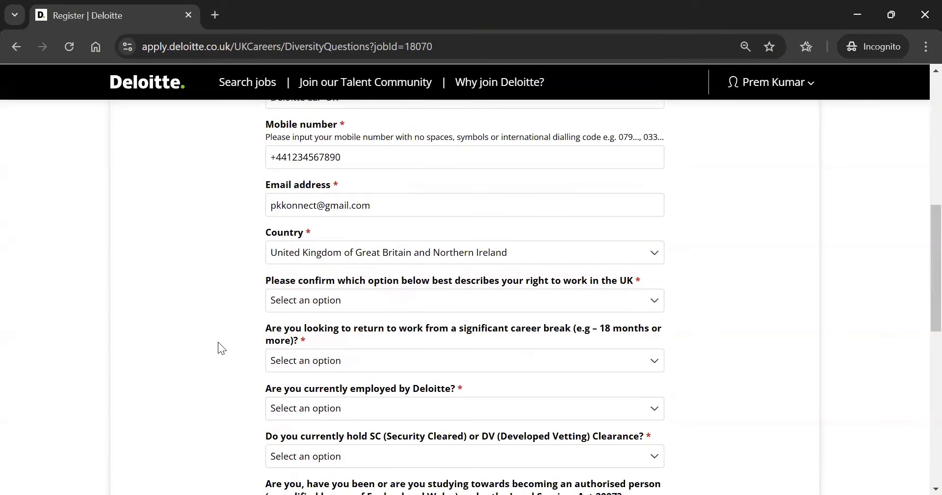
left_click(341, 296)
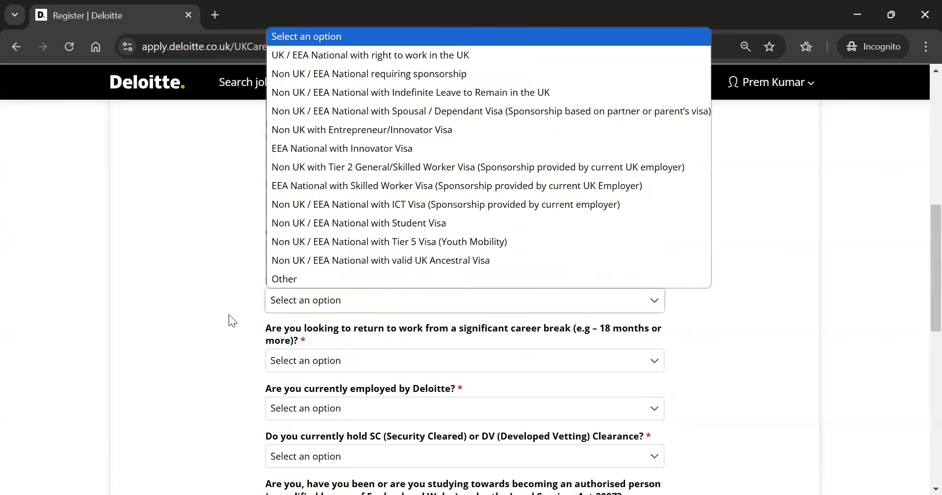
left_click(308, 304)
left_click(308, 303)
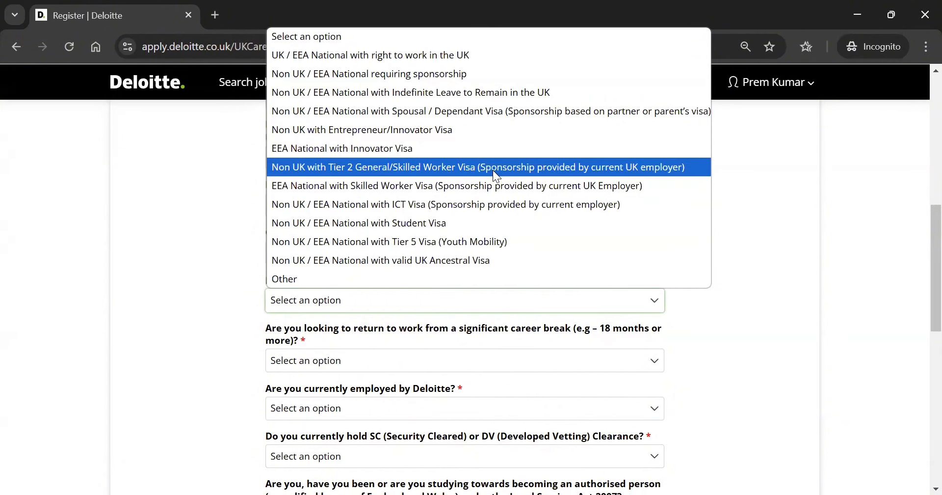
left_click(333, 74)
scroll(163, 332, "down", 2)
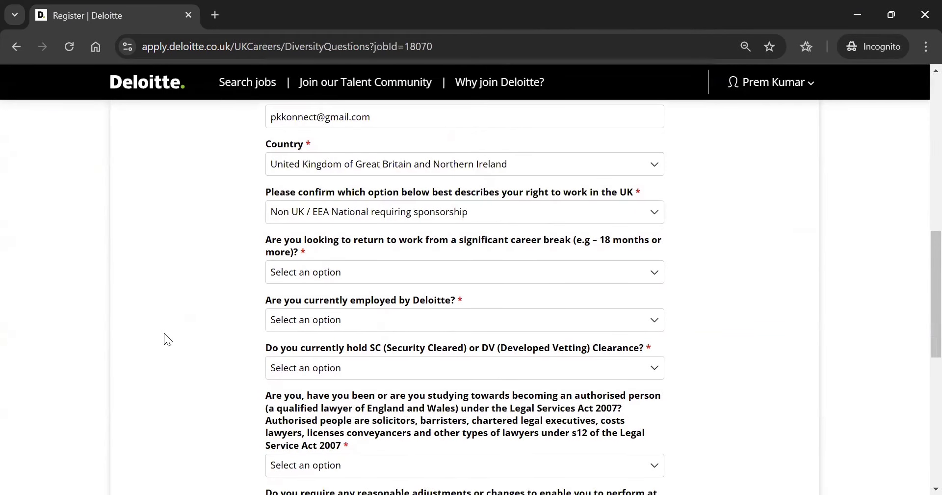
left_click(335, 271)
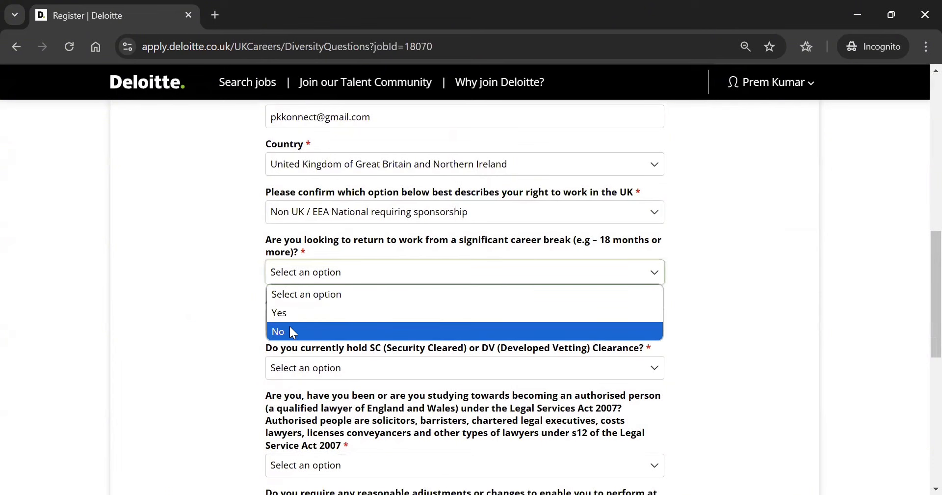
key("Return")
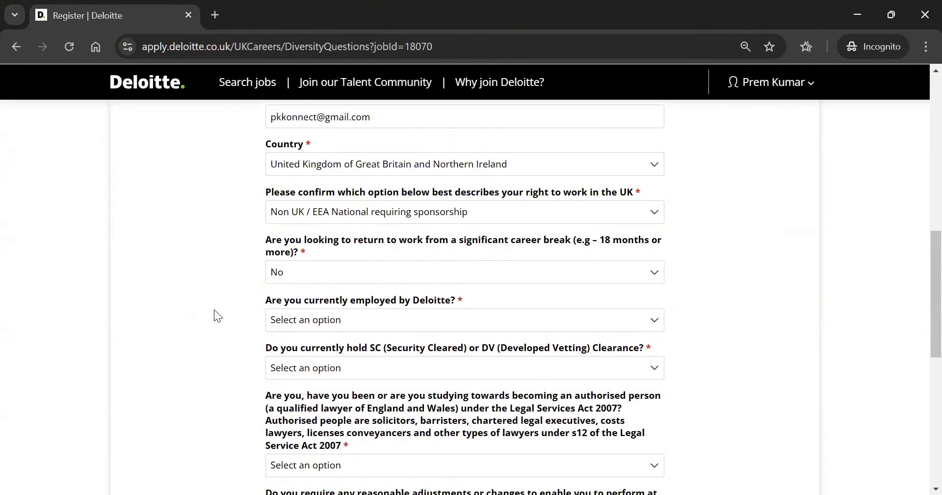
Answer No to currently and previously working for Deloitte
scroll(214, 314, "down", 2)
left_click(325, 236)
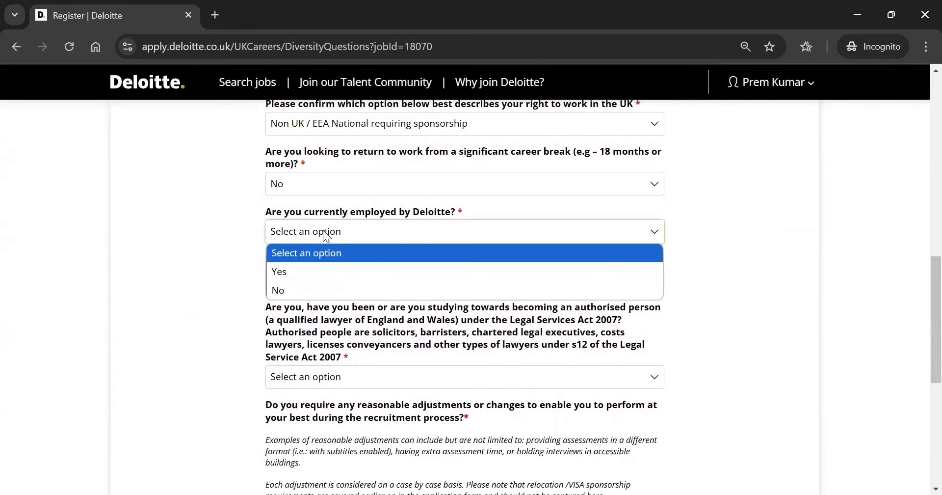
left_click(288, 288)
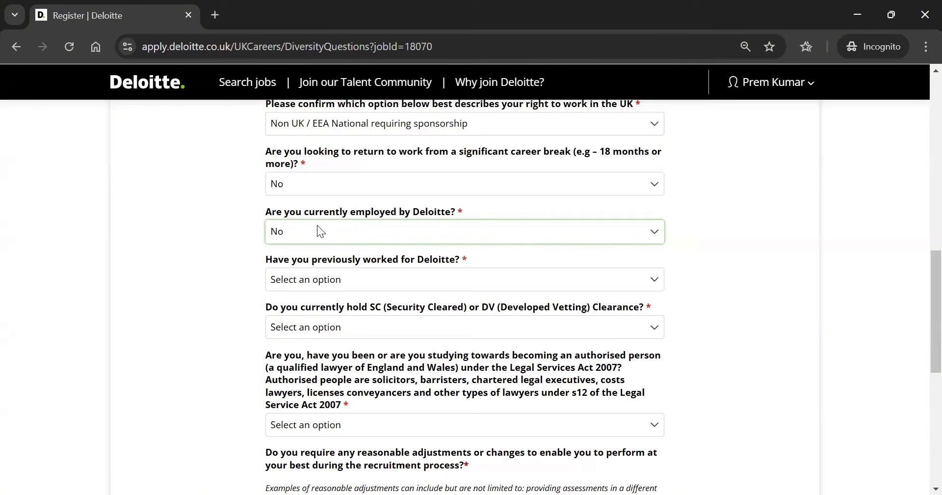
left_click(237, 239)
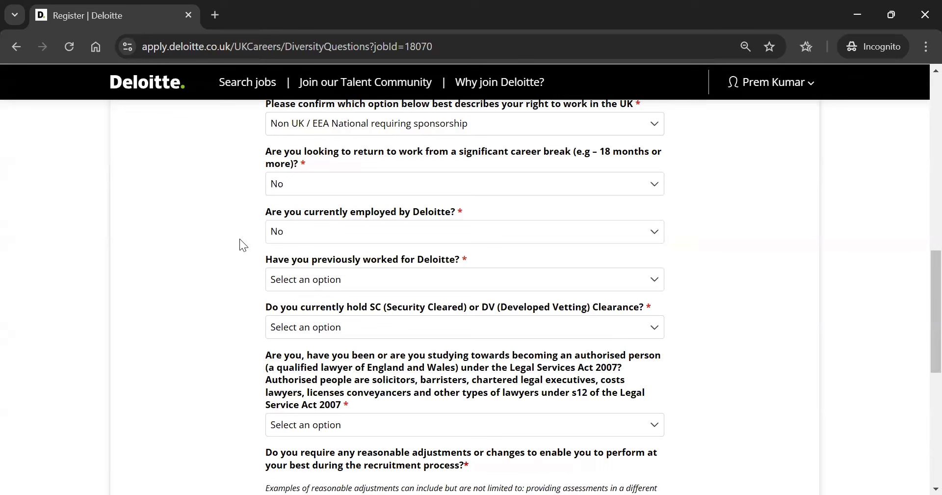
left_click(316, 231)
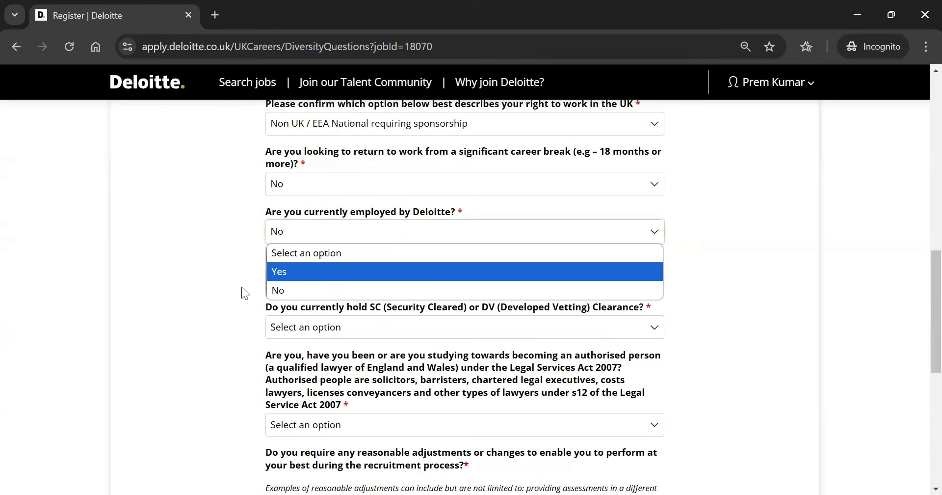
left_click(242, 287)
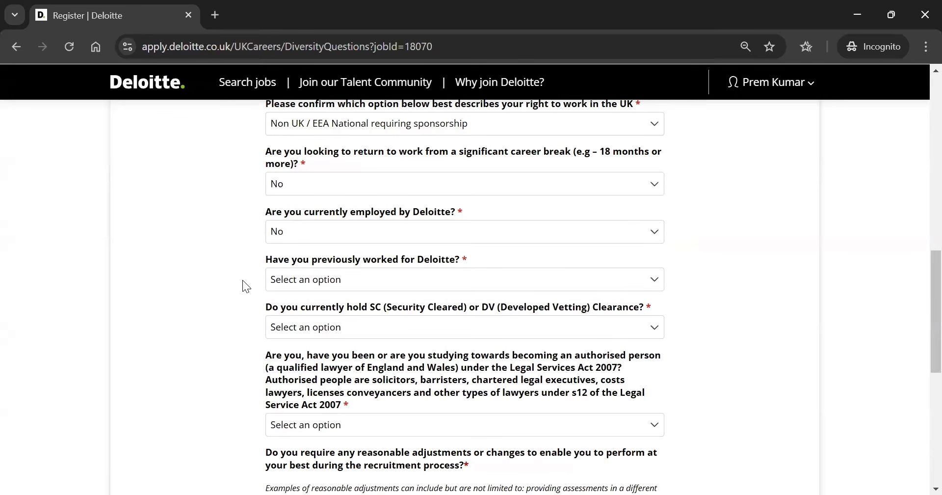
left_click(293, 280)
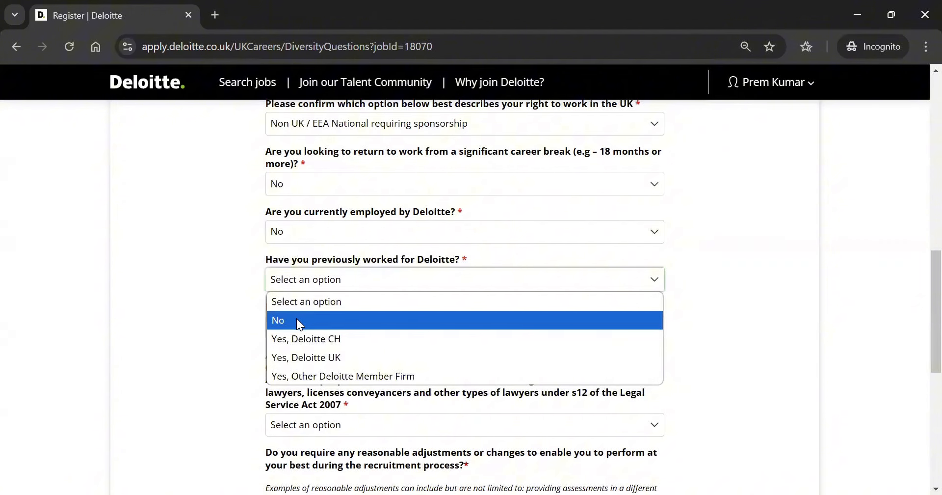
left_click(297, 319)
left_click(253, 318)
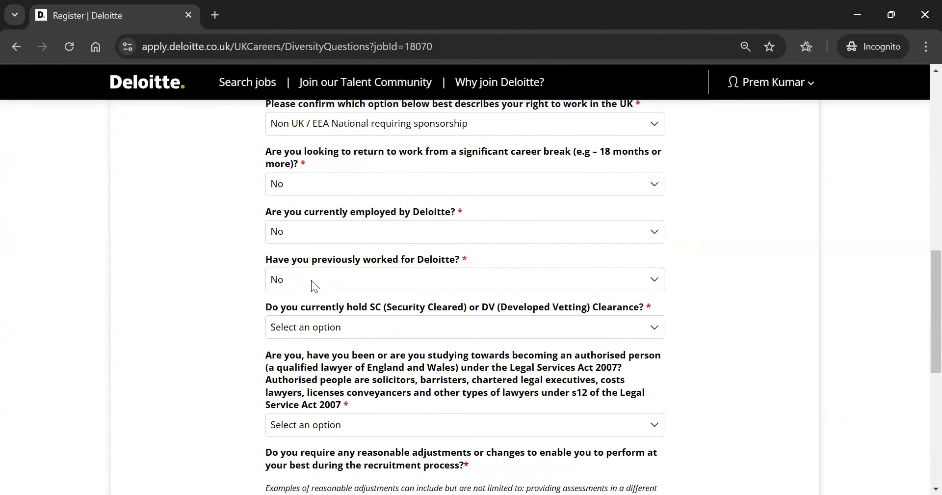
Answer No to holding SC/DV clearance and Yes to being willing to be cleared
scroll(311, 279, "down", 1)
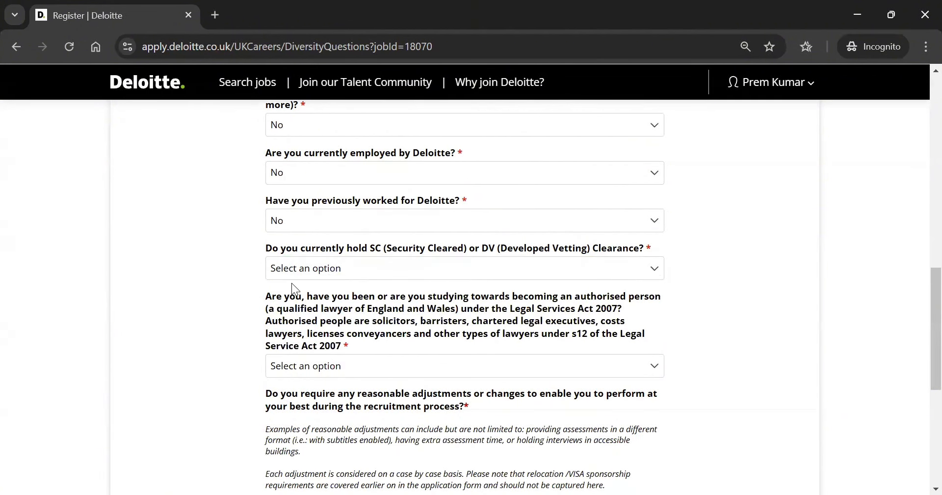
left_click(323, 269)
left_click(309, 309)
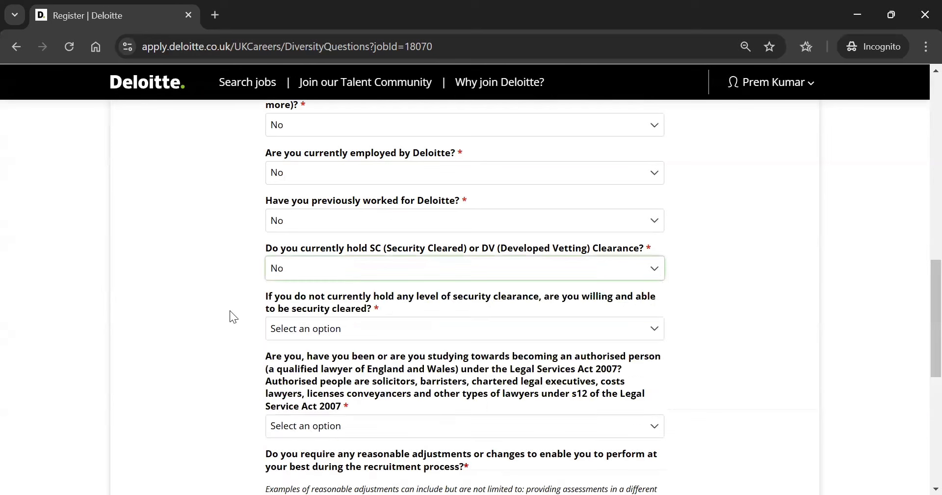
scroll(230, 311, "down", 1)
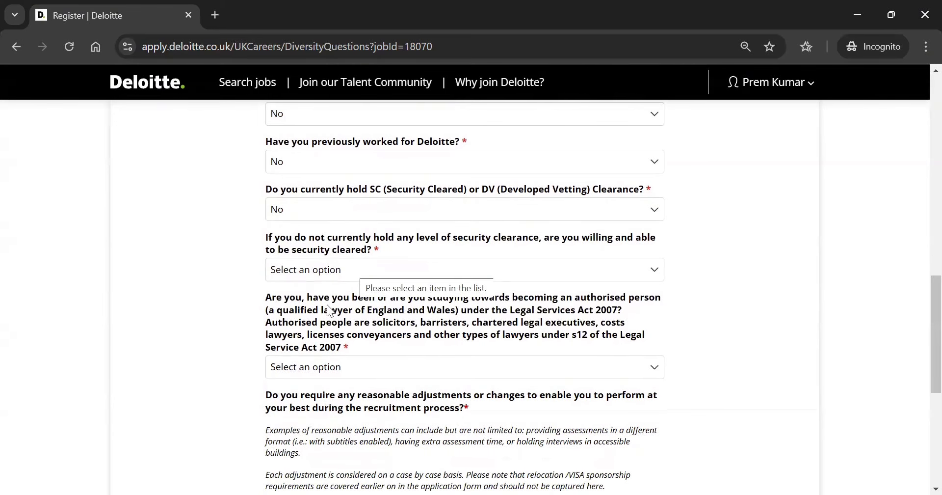
left_click(353, 268)
key("Return")
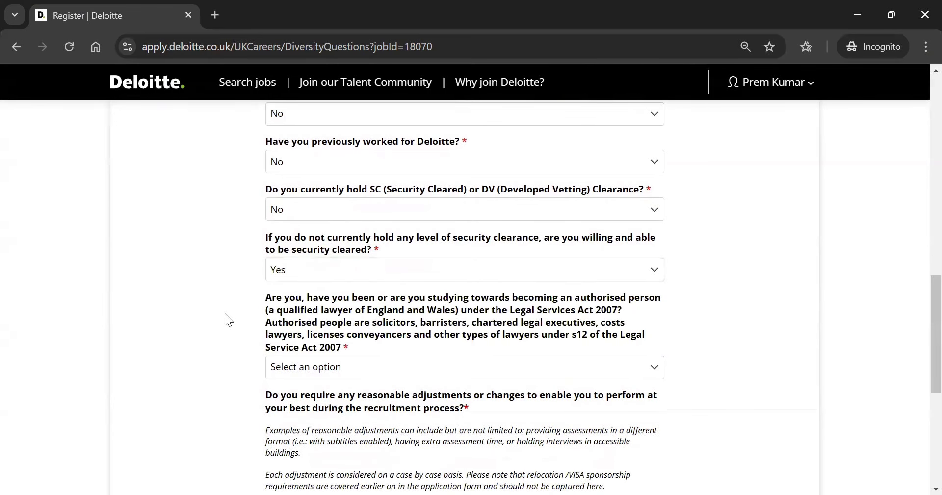
scroll(228, 320, "down", 1)
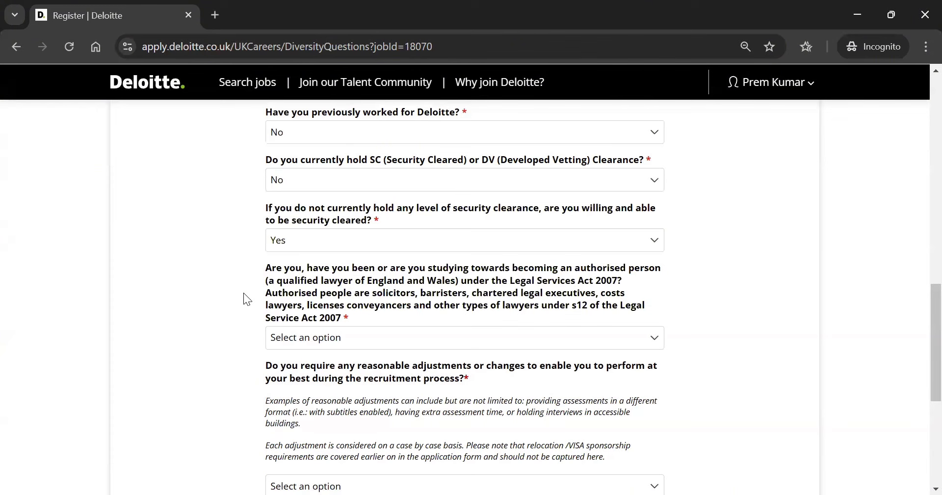
Answer No to the Legal Services Act authorised lawyer question
left_click(306, 337)
left_click(288, 396)
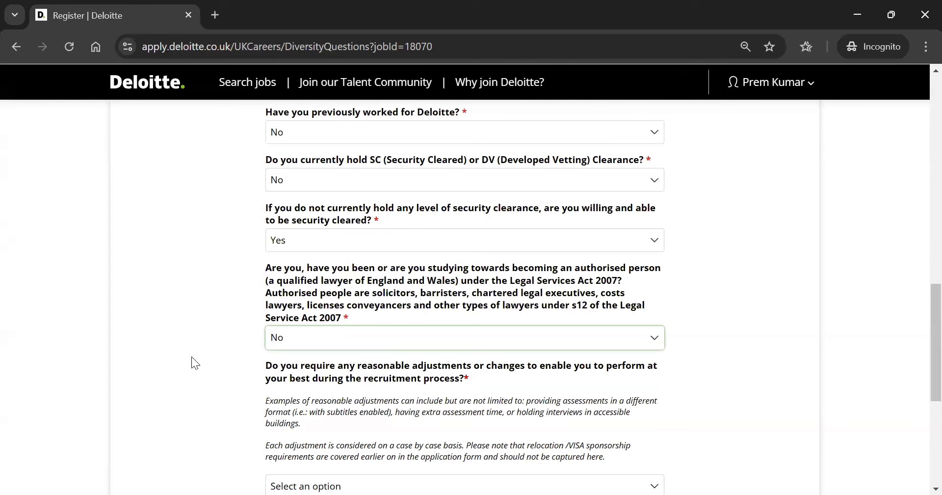
scroll(191, 356, "down", 1)
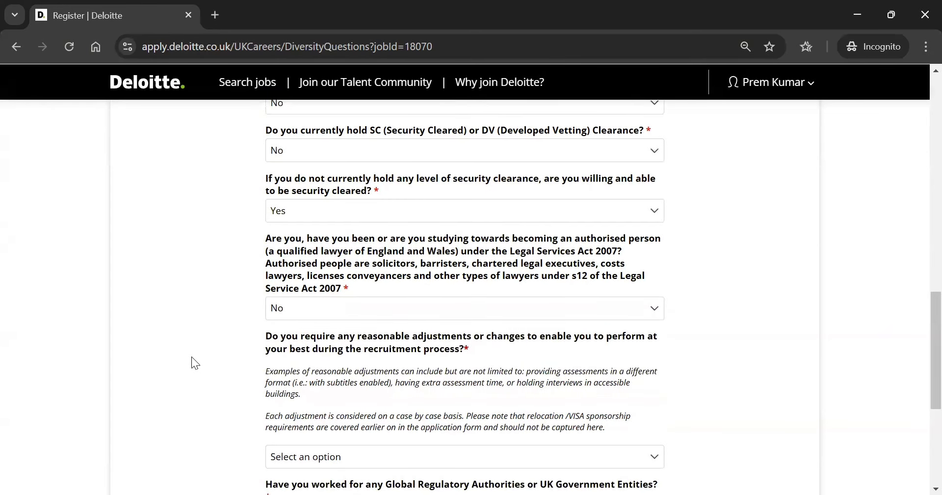
scroll(192, 356, "down", 1)
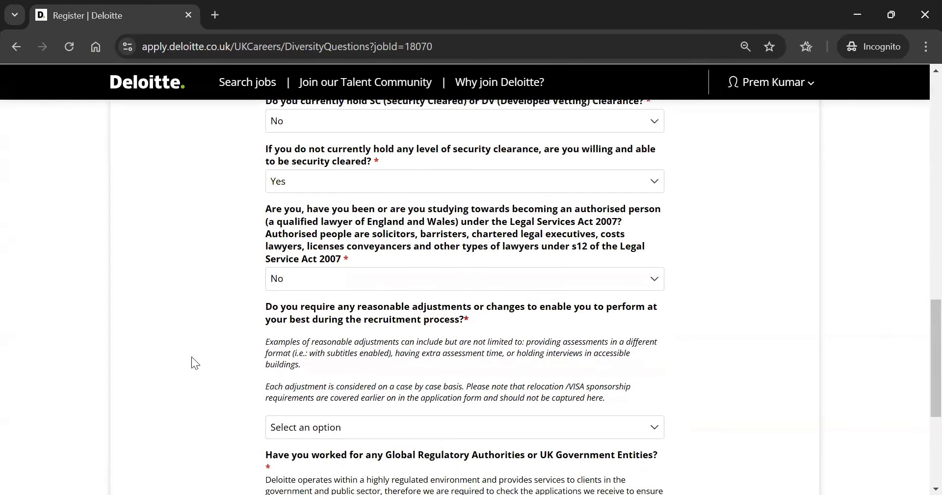
scroll(191, 356, "down", 1)
scroll(191, 356, "down", 2)
scroll(191, 356, "down", 1)
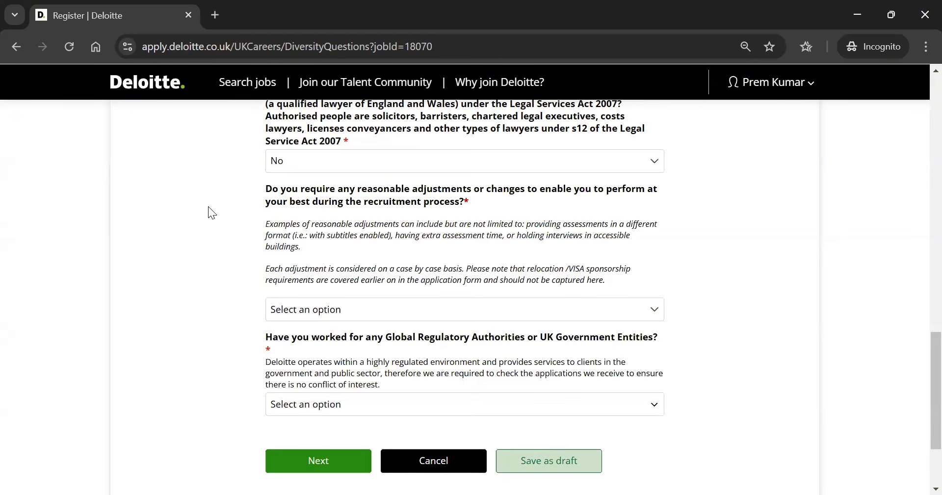
Answer No to needing reasonable adjustments and to regulatory or government work
left_click(301, 307)
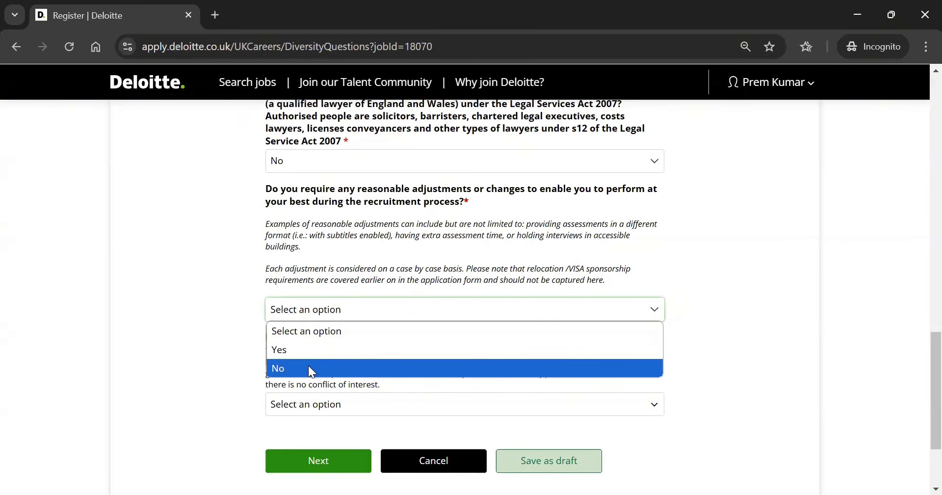
left_click(308, 365)
left_click(182, 349)
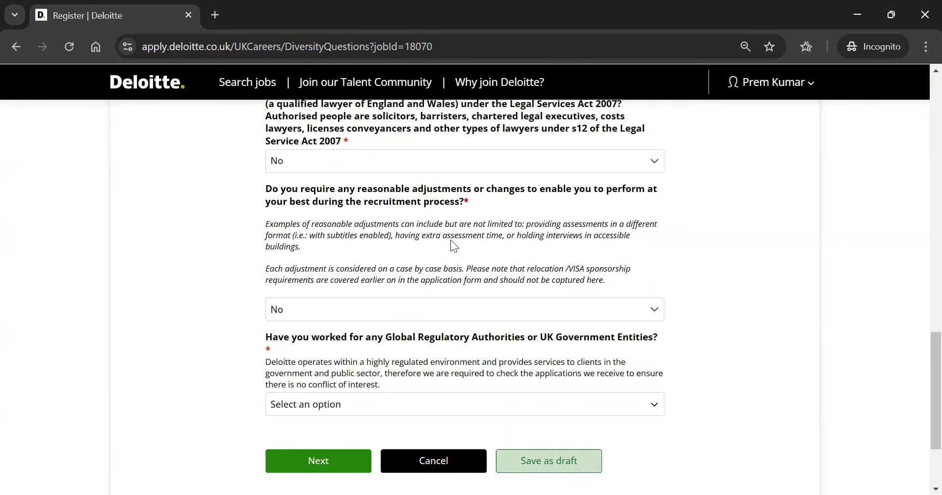
scroll(221, 297, "down", 2)
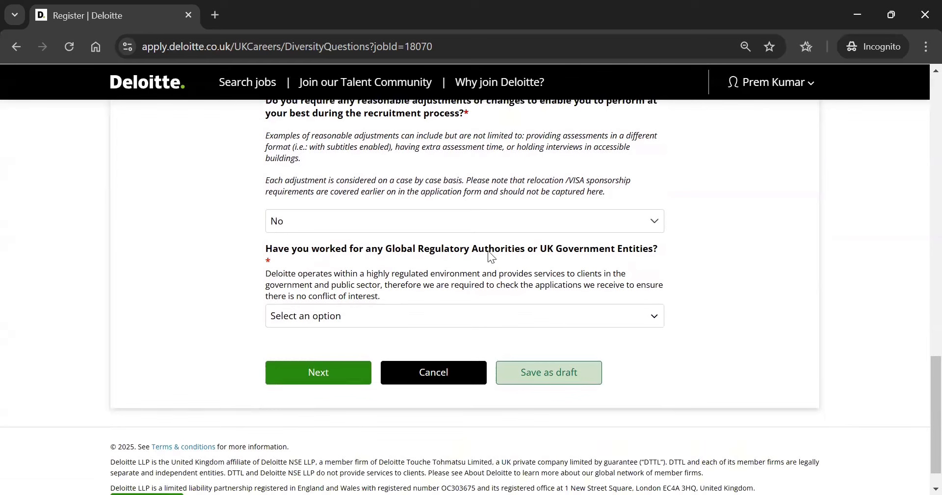
left_click(298, 320)
left_click(307, 364)
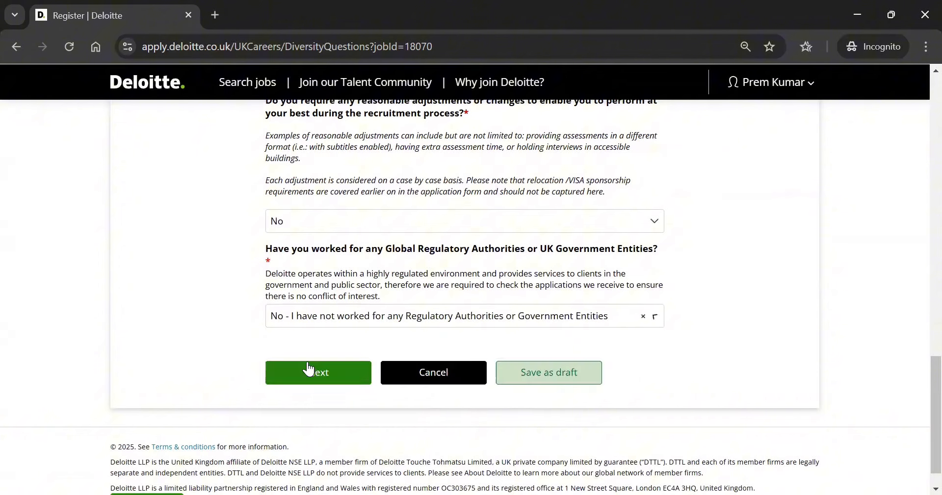
Continue to Diversity and Inclusion, choosing Male gender and No to identifying as trans
left_click(331, 371)
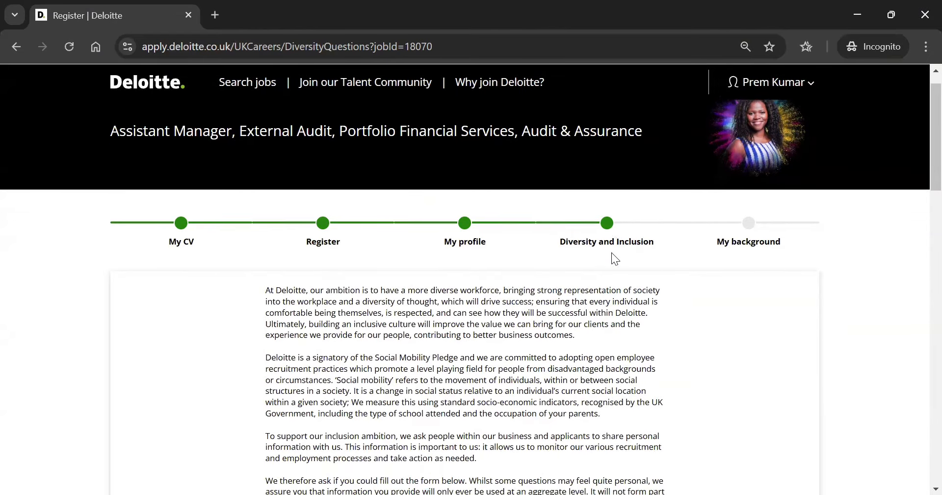
scroll(612, 254, "down", 5)
scroll(615, 258, "up", 5)
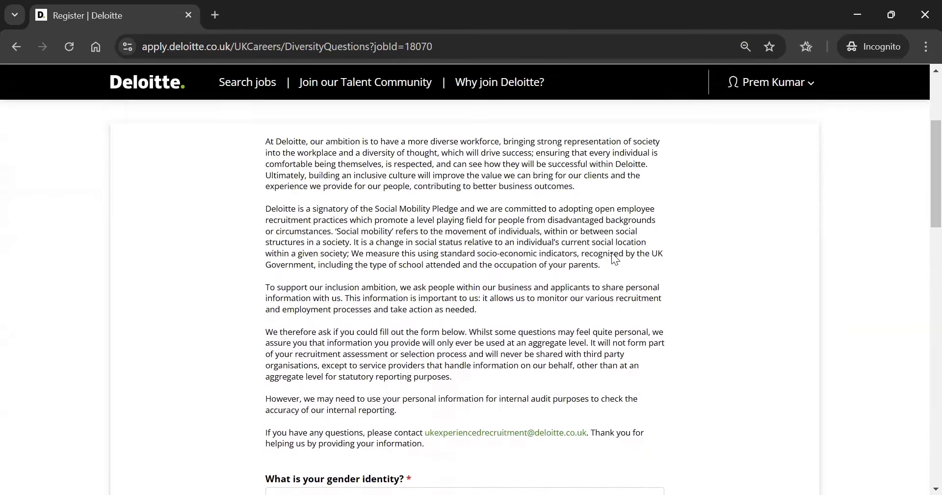
scroll(599, 269, "down", 4)
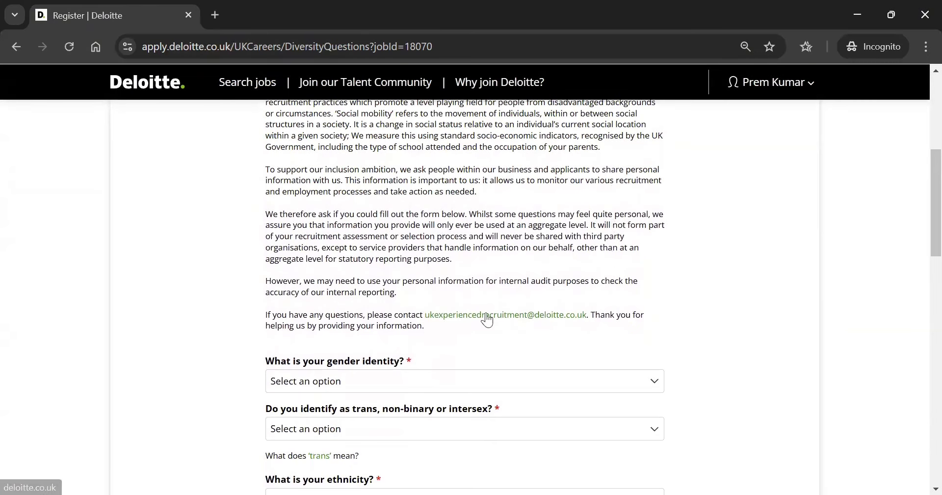
scroll(486, 314, "down", 5)
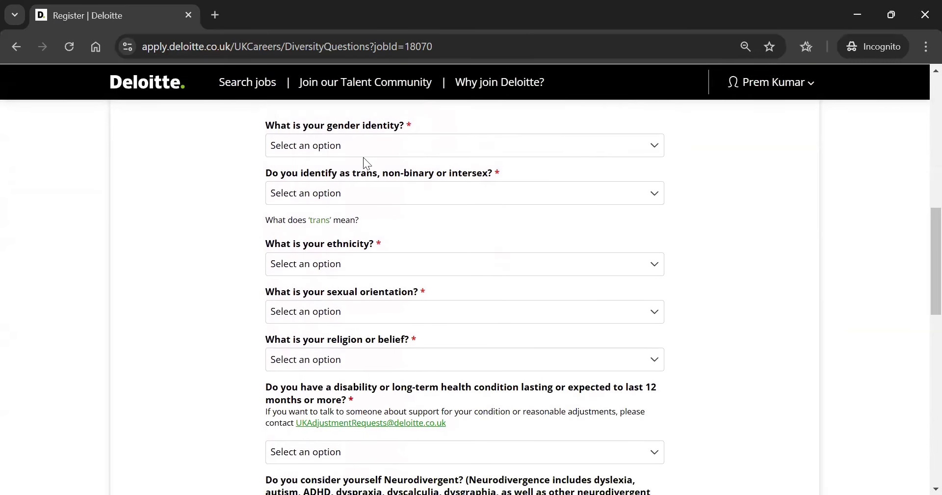
left_click(350, 146)
key("Down")
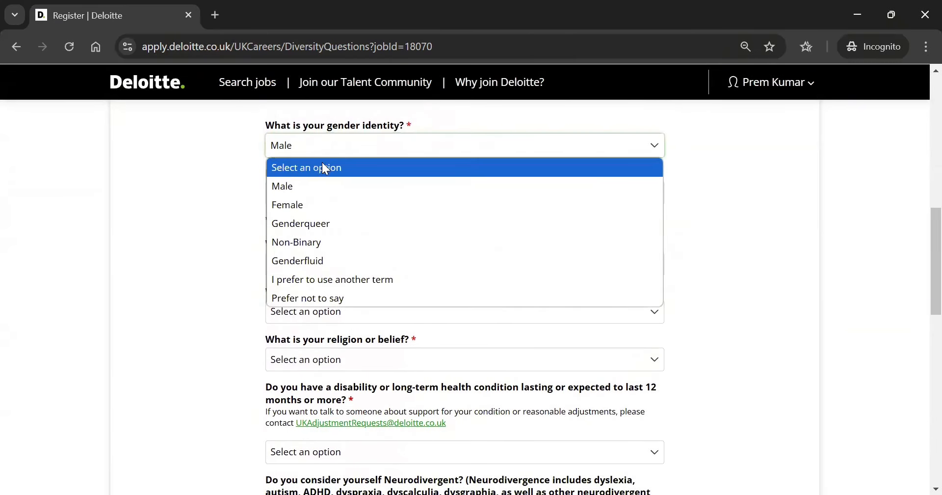
left_click(317, 191)
left_click(321, 196)
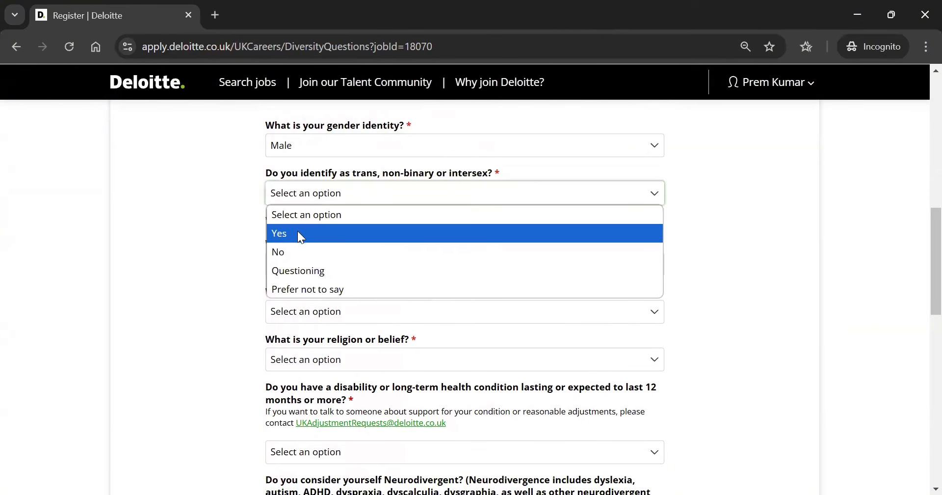
left_click(288, 249)
scroll(276, 234, "down", 1)
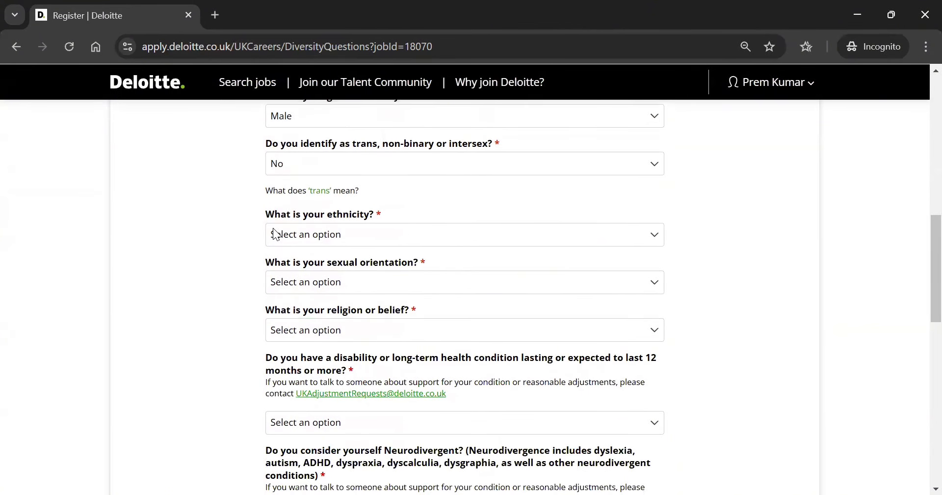
Choose Asian or Asian British Pakistani ethnicity, Straight / Heterosexual orientation and Hindu religion
left_click(276, 234)
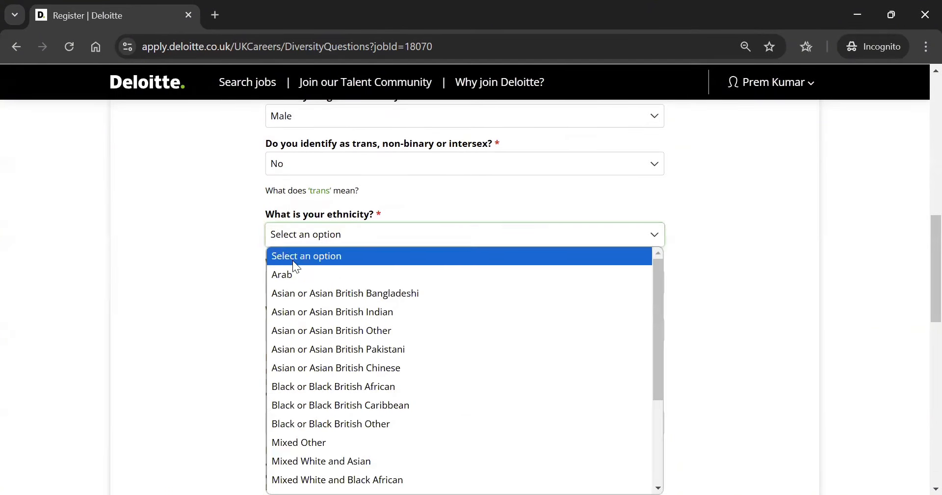
left_click(327, 356)
scroll(232, 255, "down", 1)
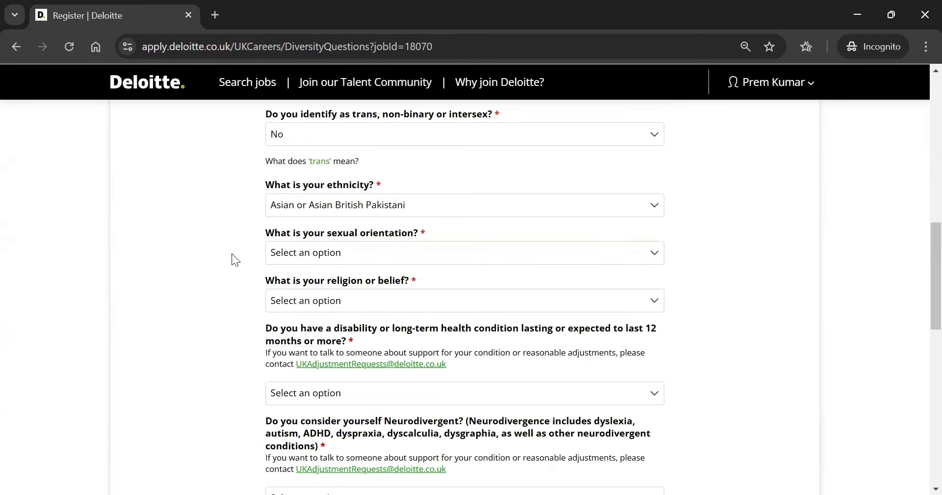
left_click(297, 252)
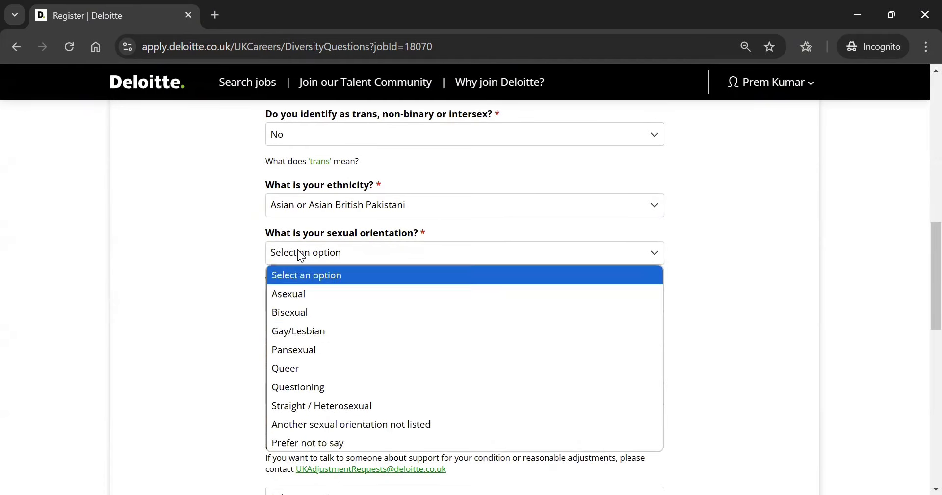
left_click(311, 405)
scroll(194, 292, "down", 2)
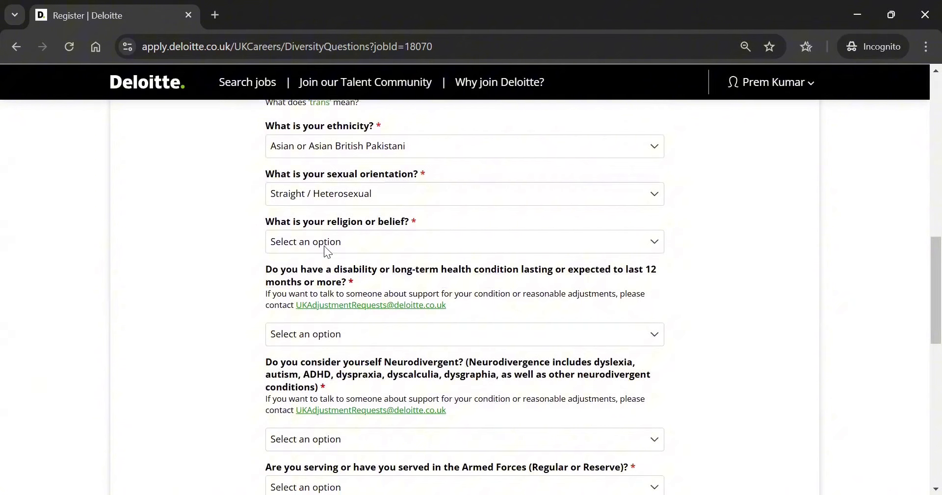
left_click(324, 245)
key("h")
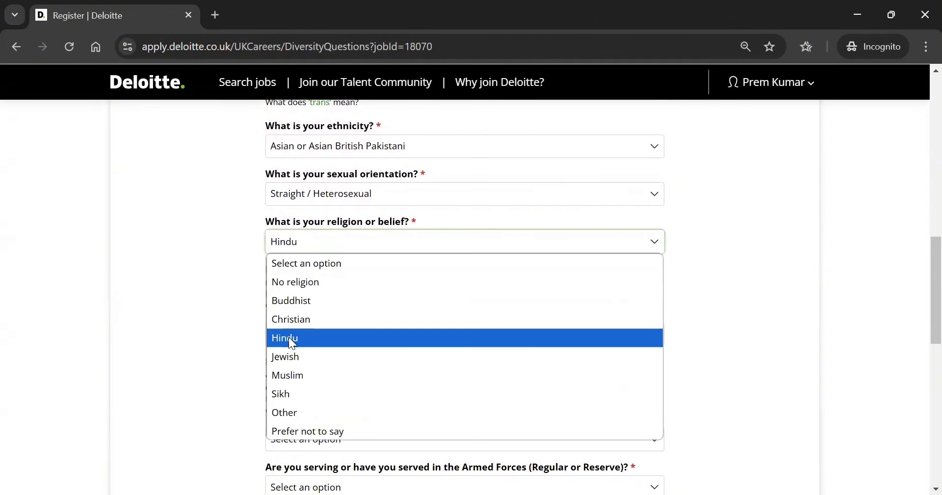
scroll(175, 328, "down", 2)
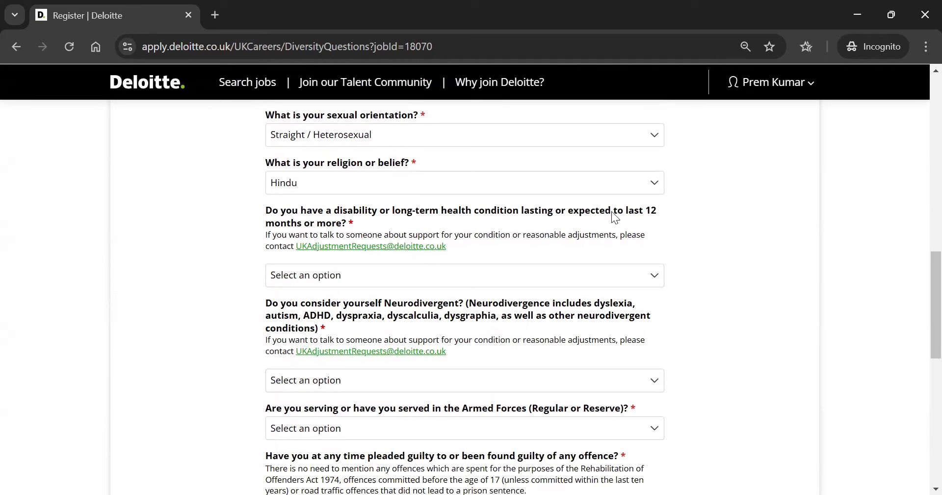
Answer No to having a disability and to being neurodivergent
left_click(507, 280)
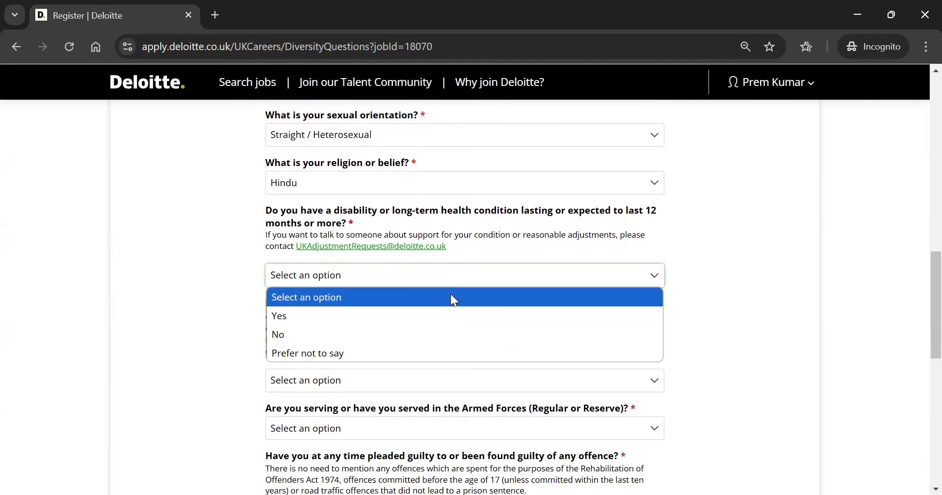
left_click(383, 329)
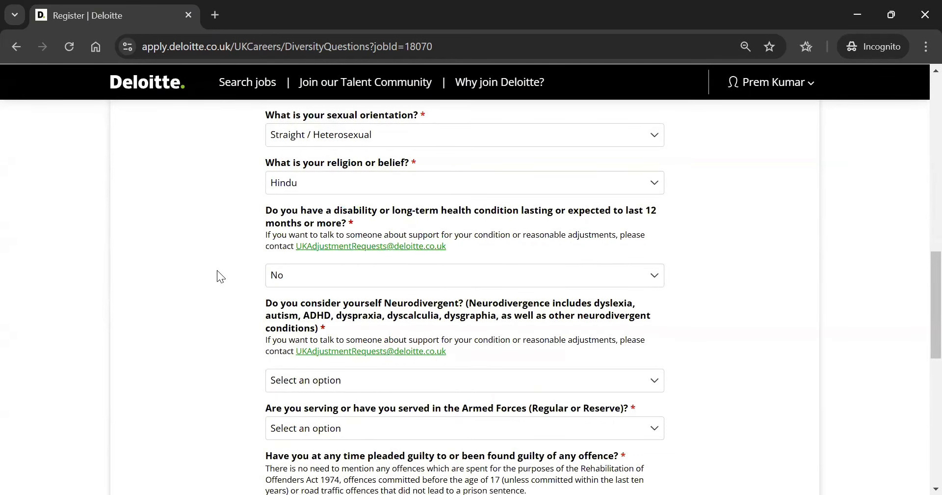
scroll(217, 270, "down", 2)
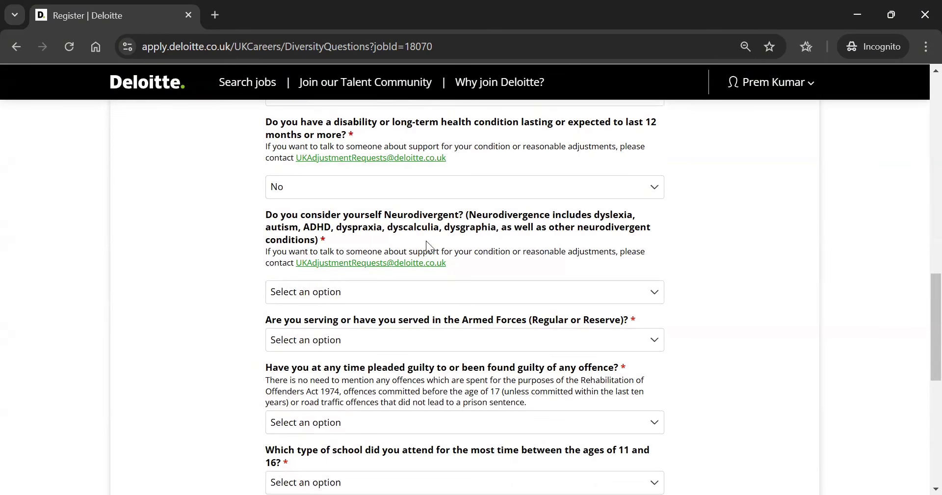
left_click(291, 293)
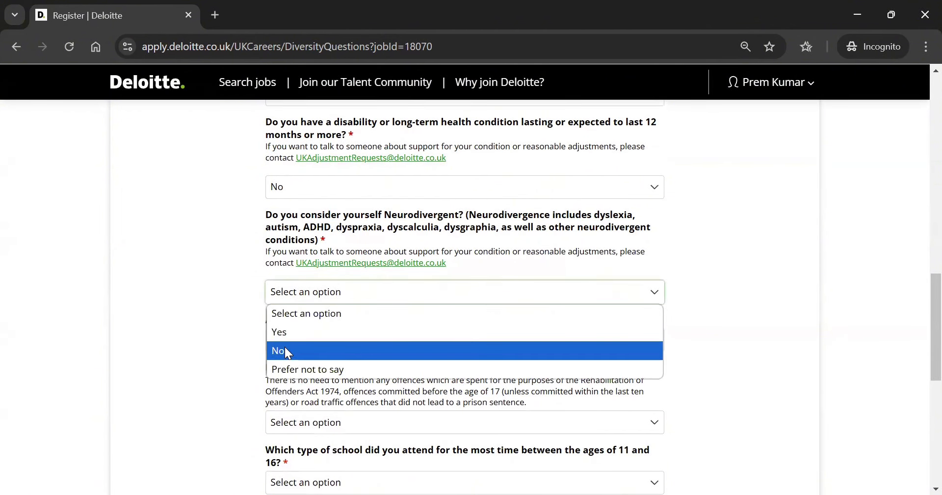
left_click(285, 347)
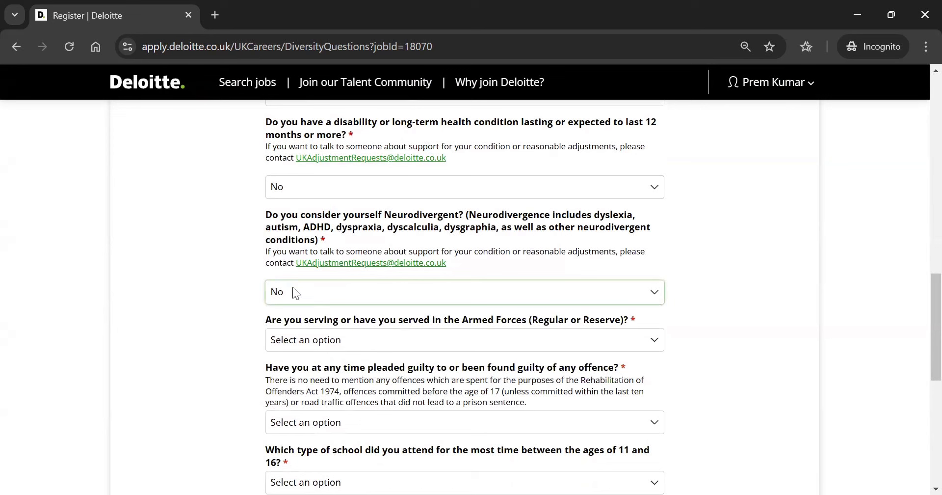
left_click(205, 293)
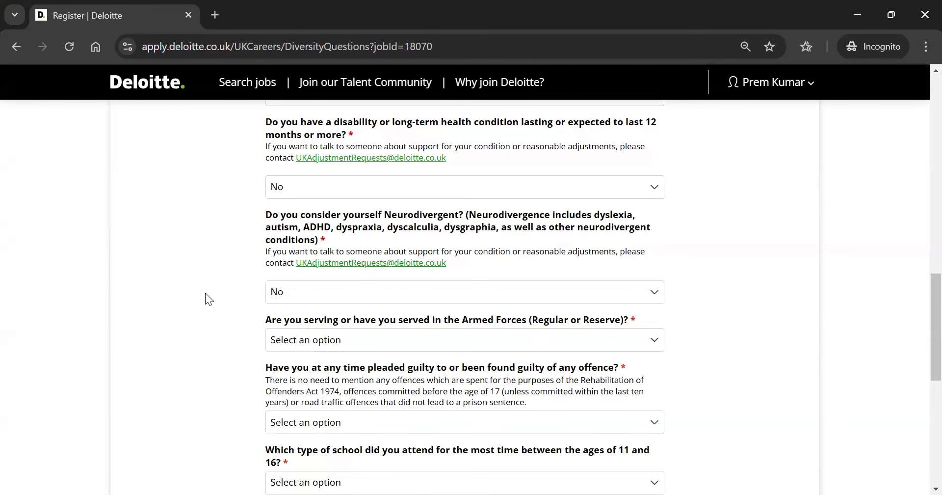
Answer No to Armed Forces service and to any past offence
scroll(206, 294, "down", 3)
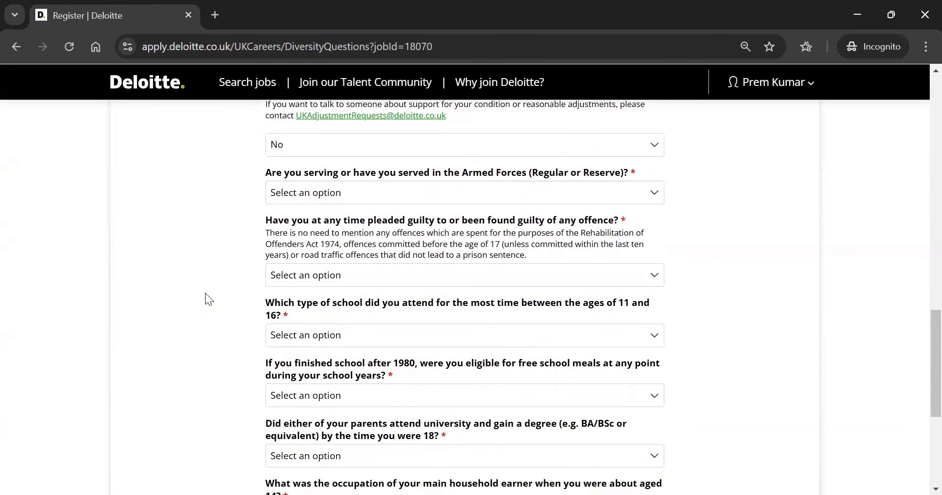
left_click(393, 192)
left_click(300, 272)
scroll(206, 237, "down", 1)
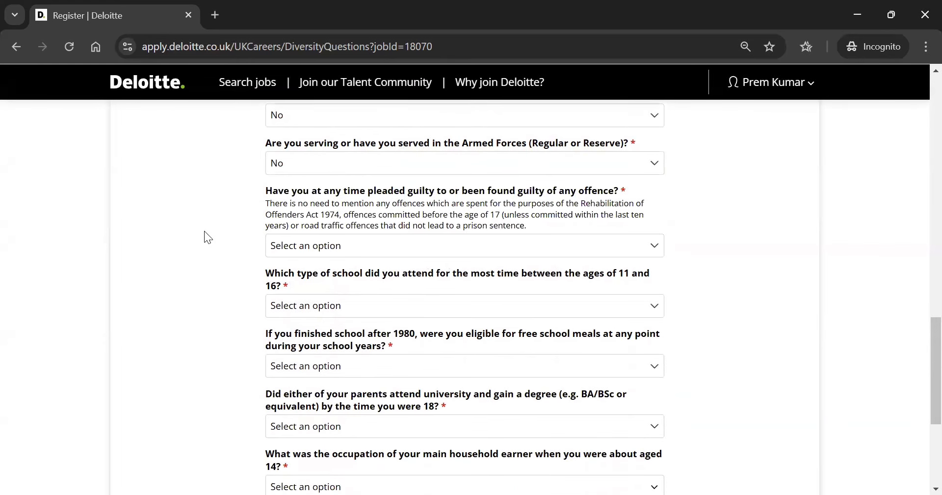
left_click(316, 250)
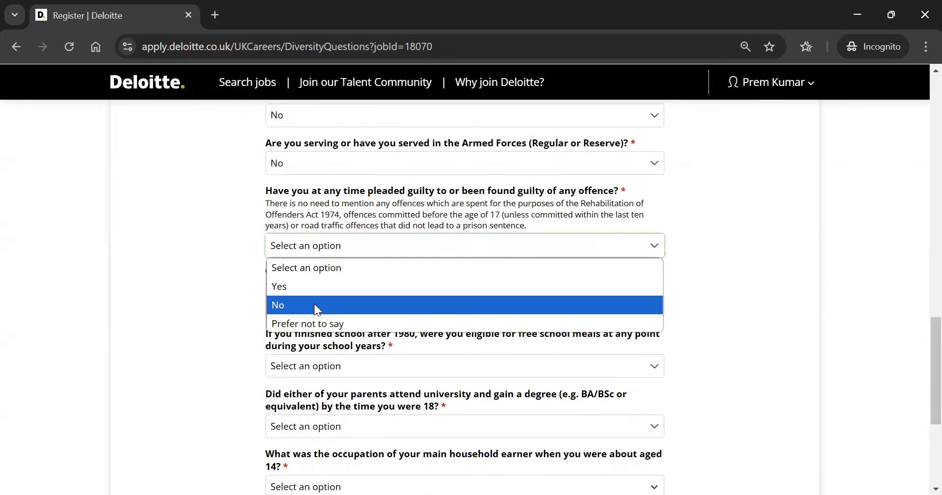
key("Return")
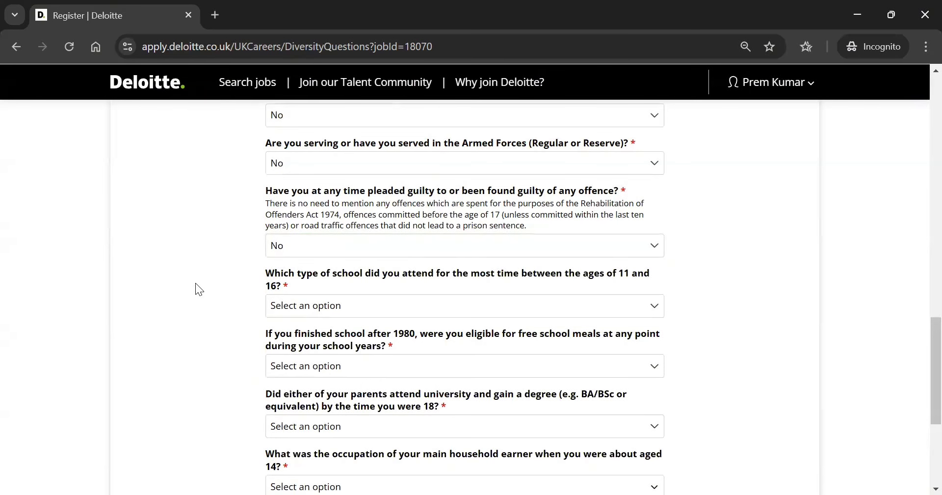
Answer that school was attended outside the UK and free school meals as not applicable
scroll(196, 284, "down", 2)
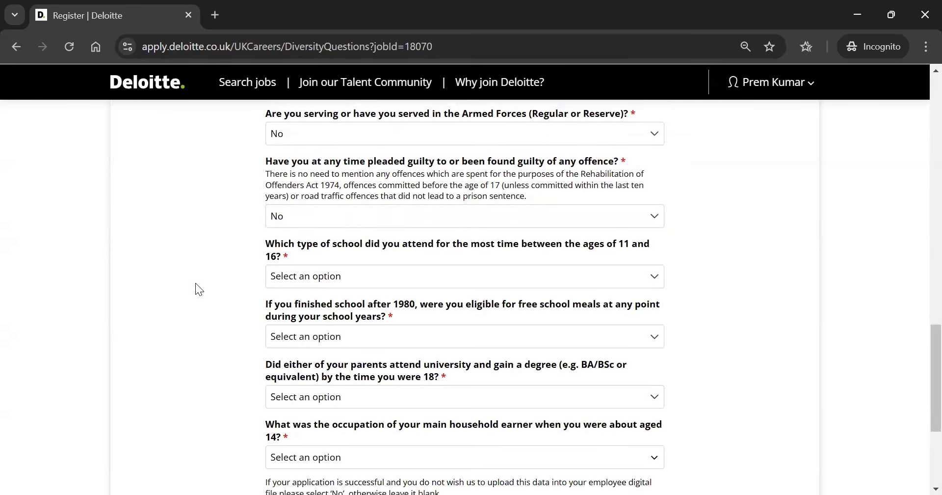
scroll(195, 283, "down", 1)
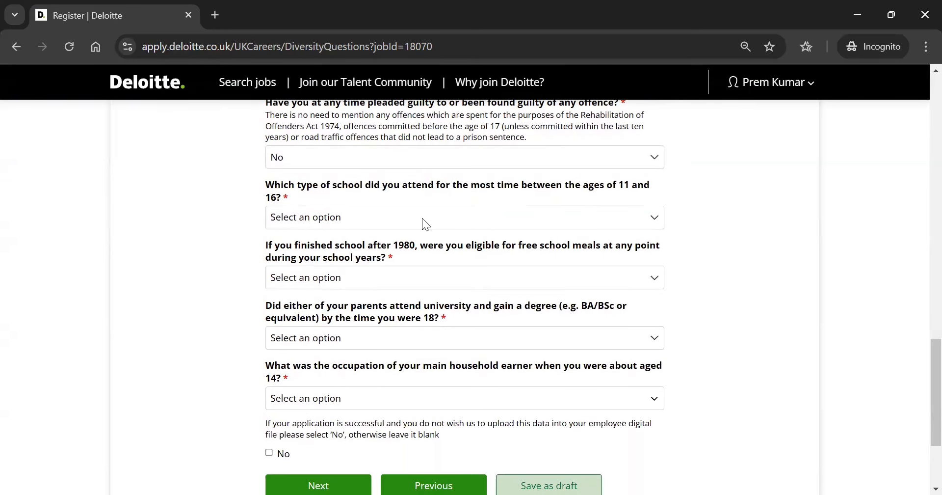
left_click(422, 218)
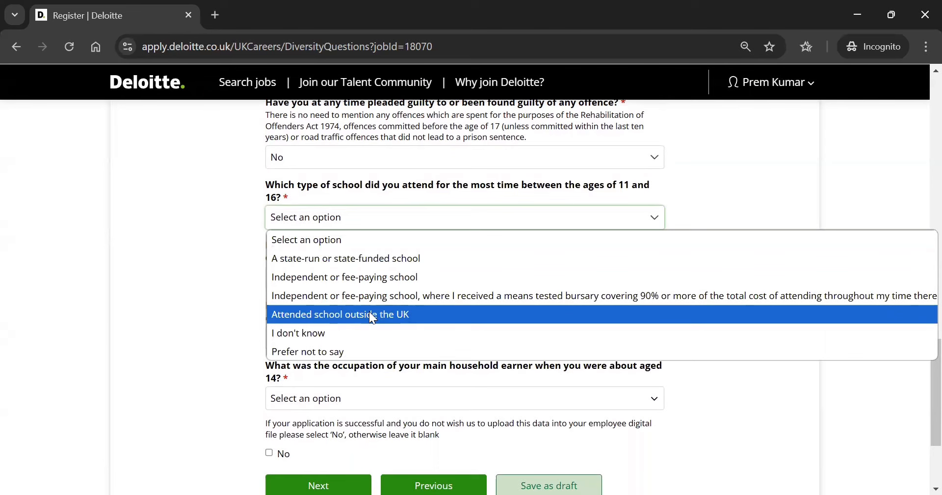
left_click(369, 311)
scroll(202, 316, "down", 1)
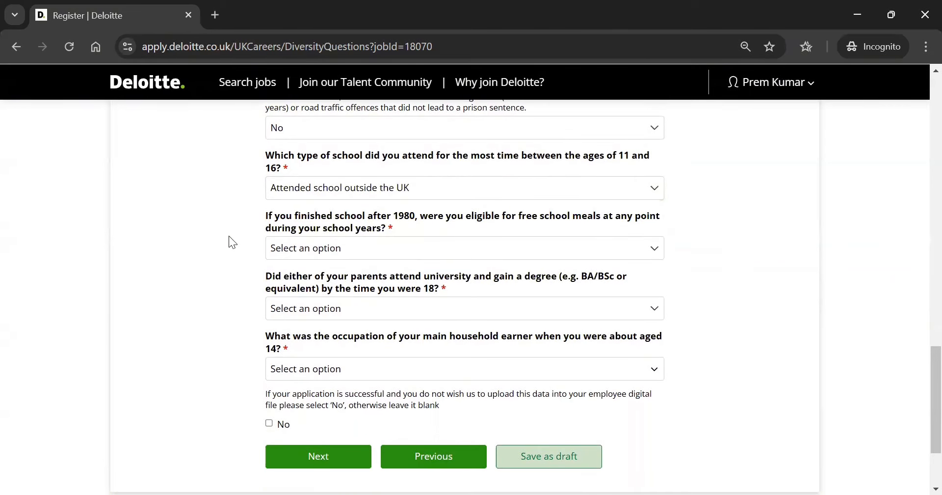
left_click(339, 236)
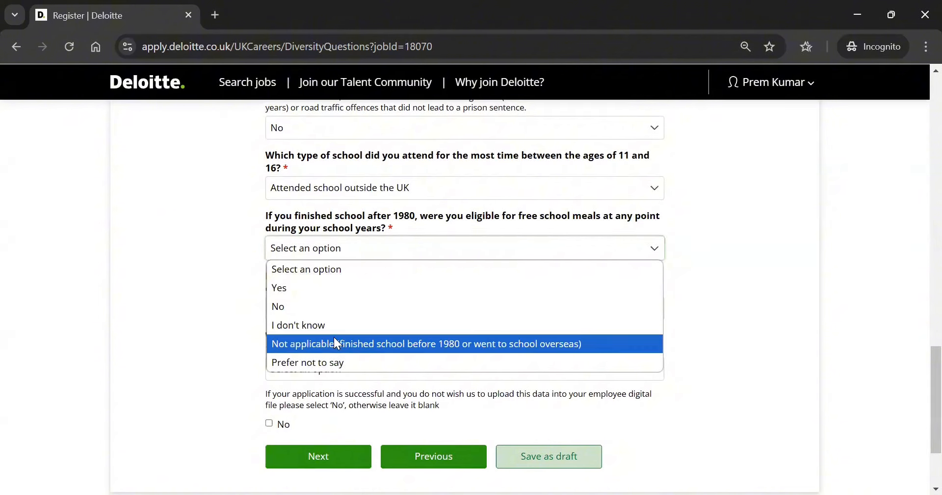
left_click(335, 342)
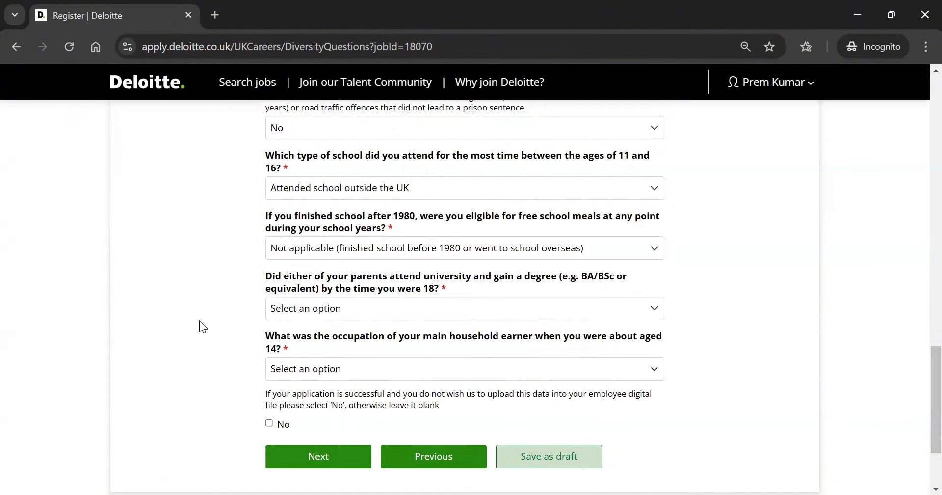
Answer that a parent attended university, set household earner to Modern professional, and continue
scroll(203, 327, "down", 1)
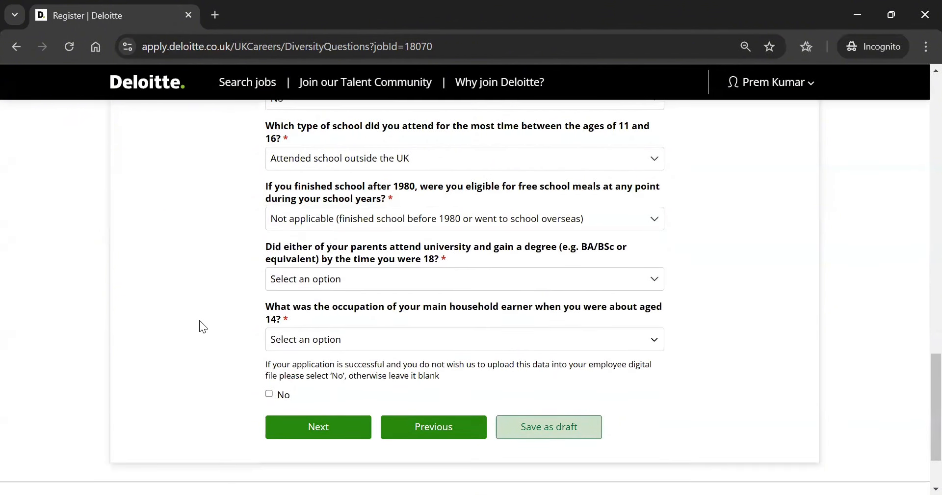
left_click(319, 283)
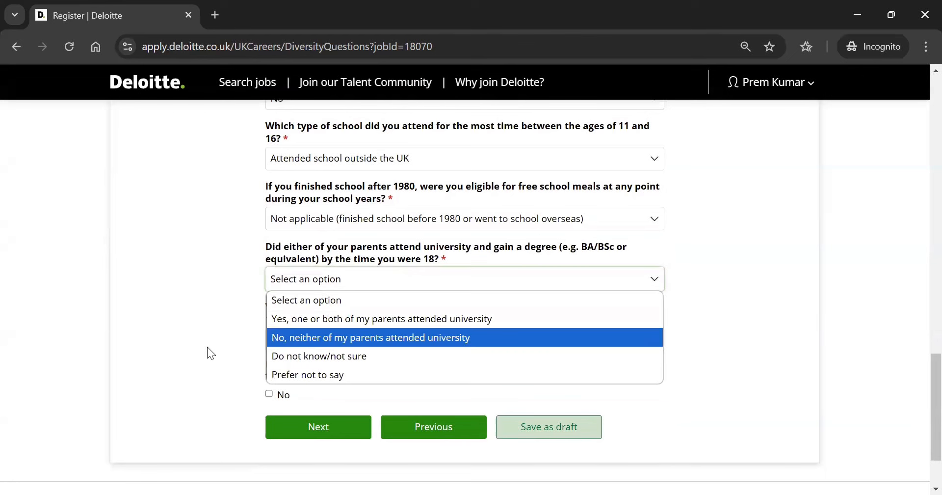
left_click(207, 347)
left_click(322, 271)
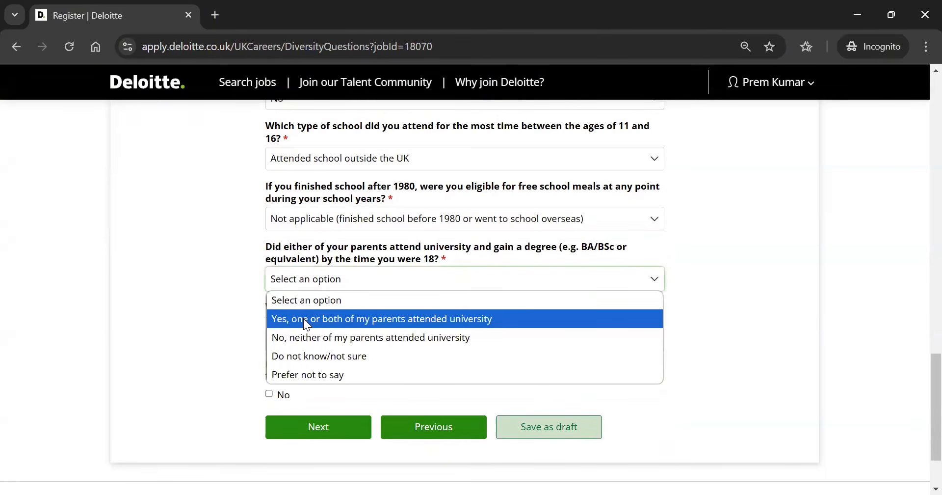
left_click(303, 318)
left_click(179, 366)
scroll(179, 366, "down", 2)
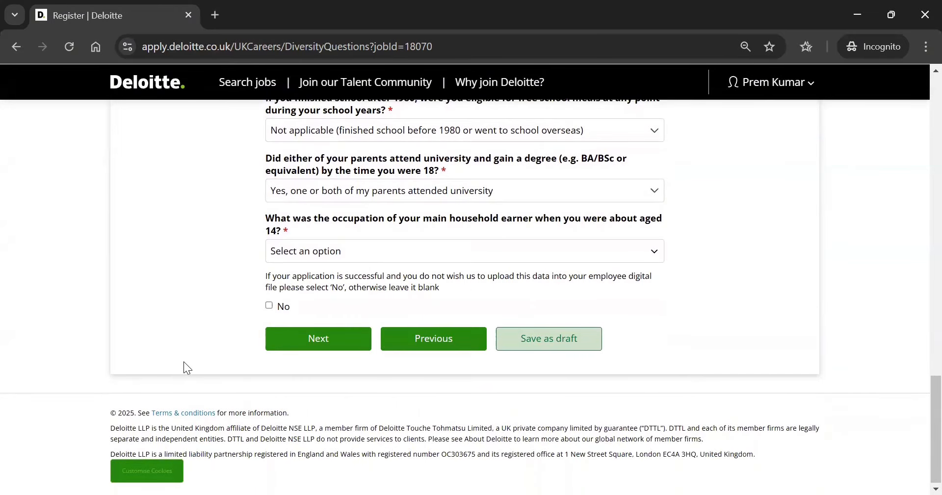
left_click(393, 253)
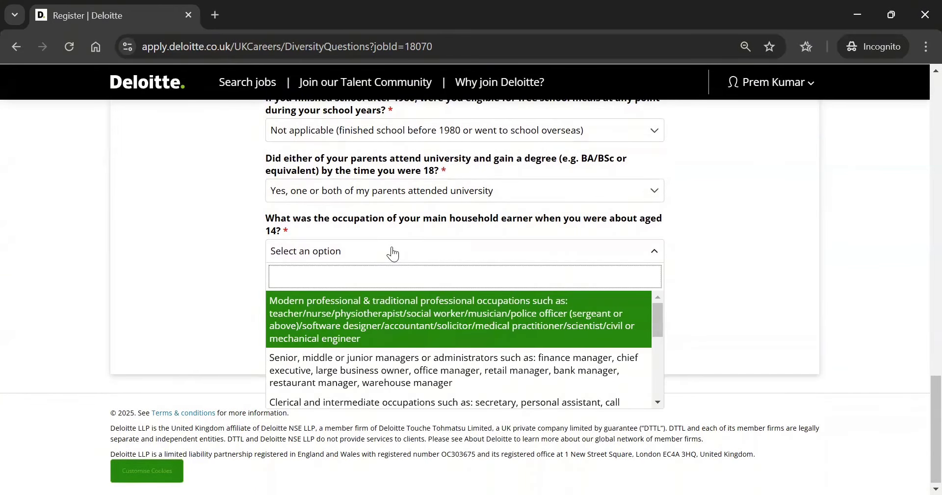
left_click(493, 332)
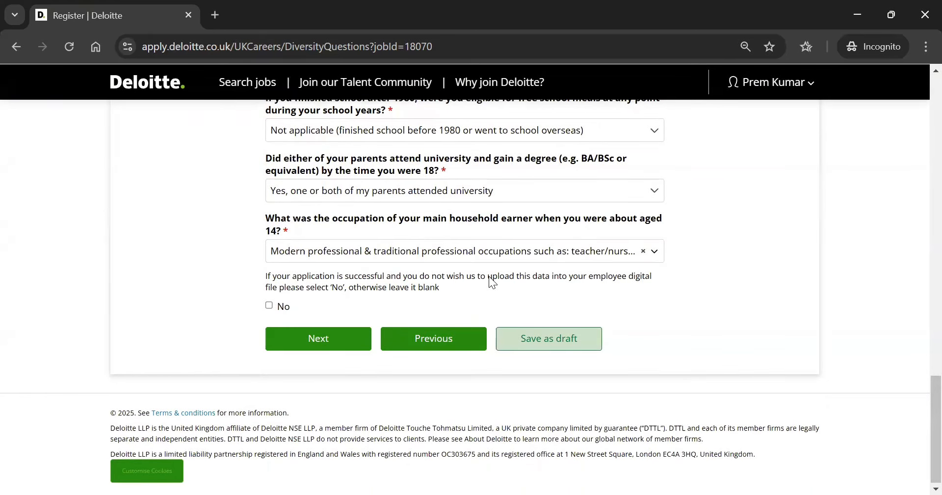
left_click(326, 345)
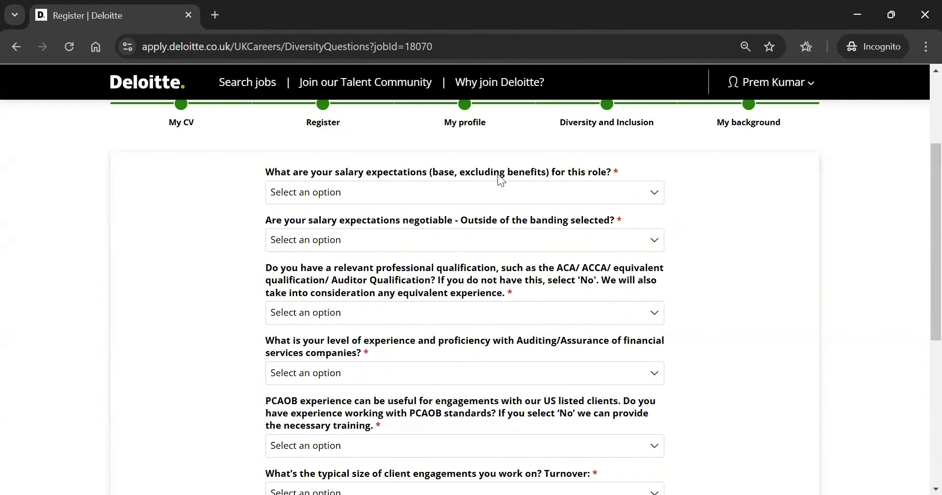
Set the salary expectation to £40,001 - £50,000
left_click(396, 192)
left_click(322, 308)
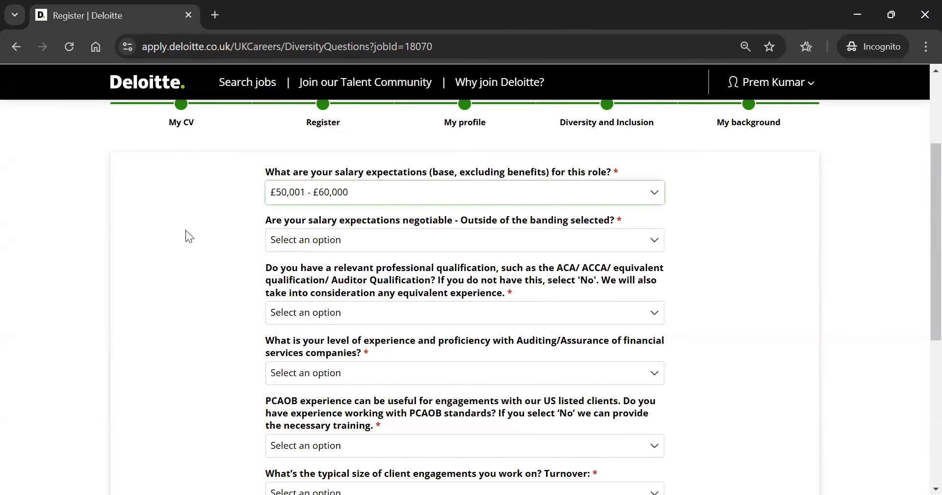
left_click(296, 196)
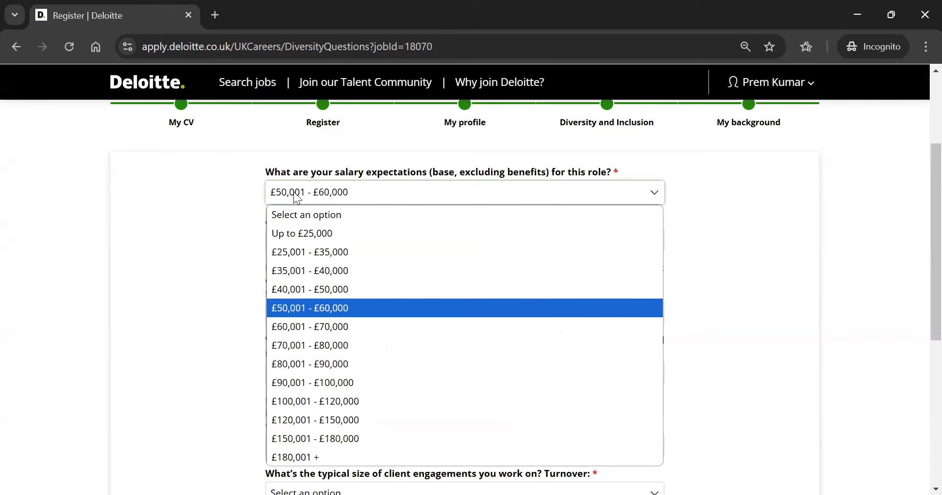
left_click(283, 294)
left_click(211, 247)
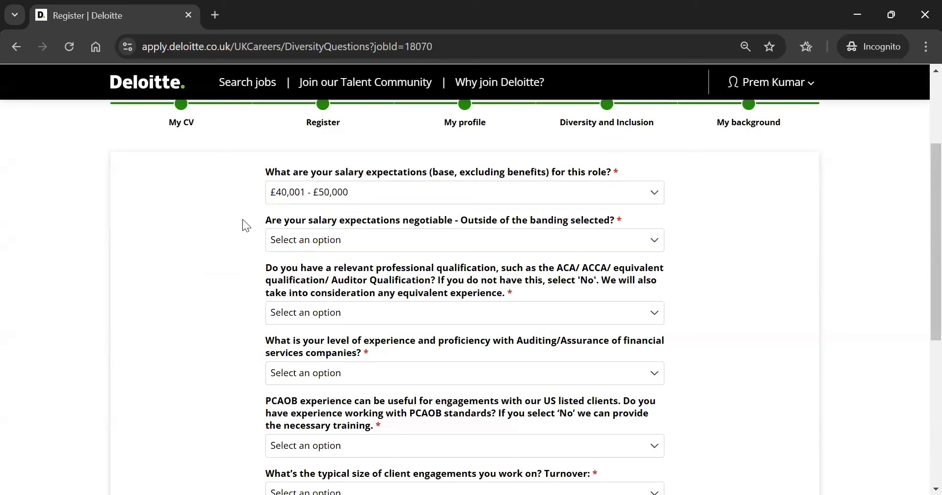
Answer Yes to negotiable salary expectations and to holding a relevant professional qualification
left_click(332, 240)
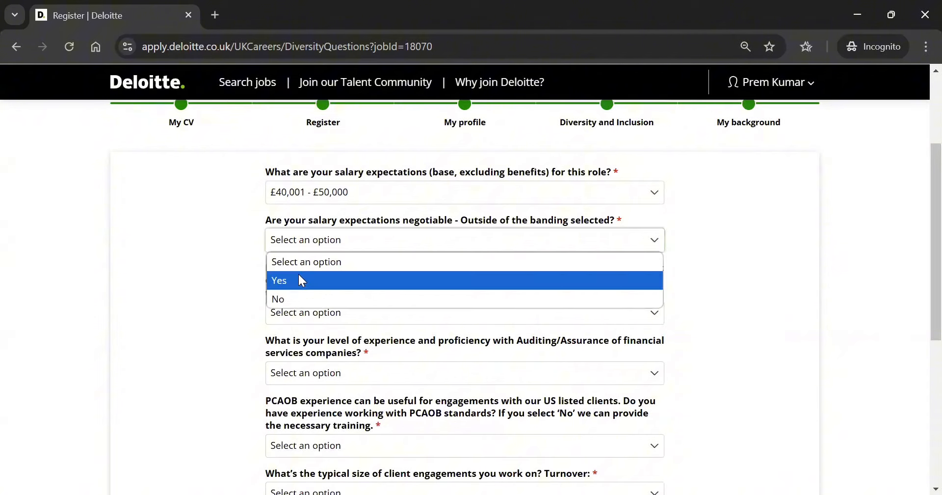
left_click(298, 273)
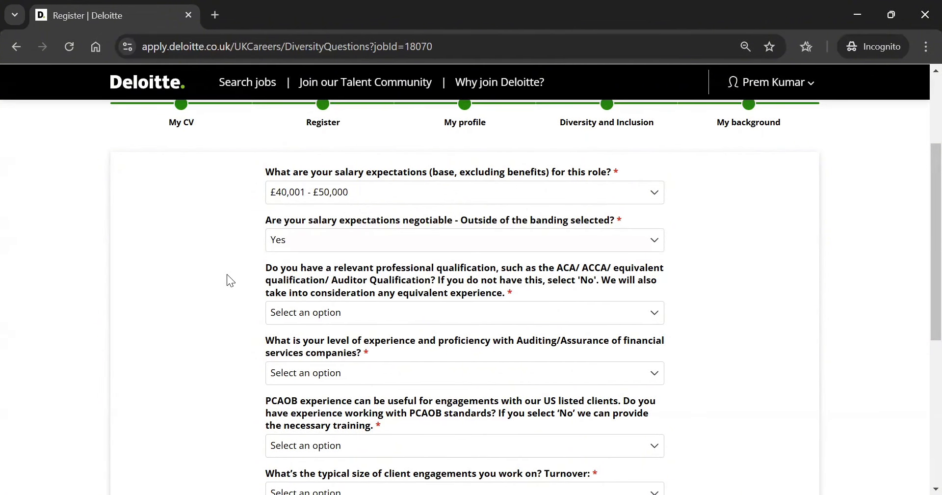
left_click(472, 320)
left_click(222, 333)
Rate Auditing/Assurance as Detailed knowledge and PCAOB as Some knowledge / Limited Experience
scroll(627, 279, "down", 3)
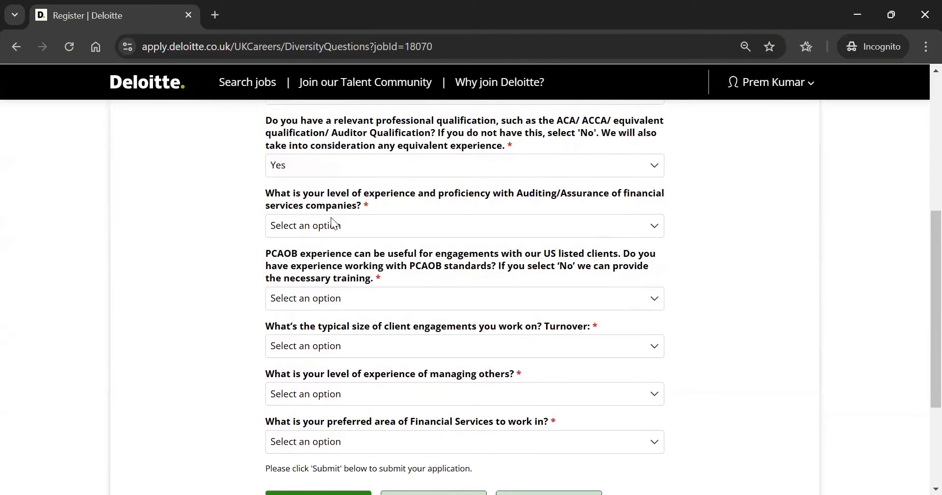
left_click(351, 227)
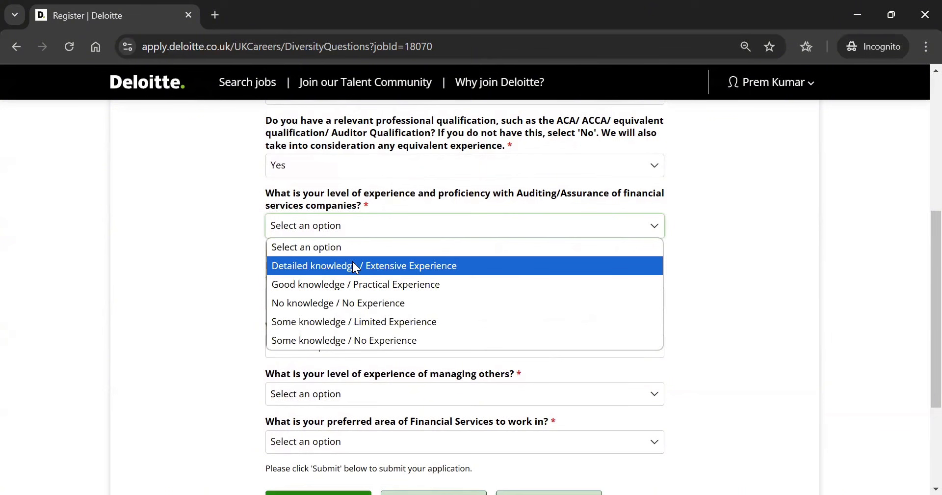
left_click(353, 265)
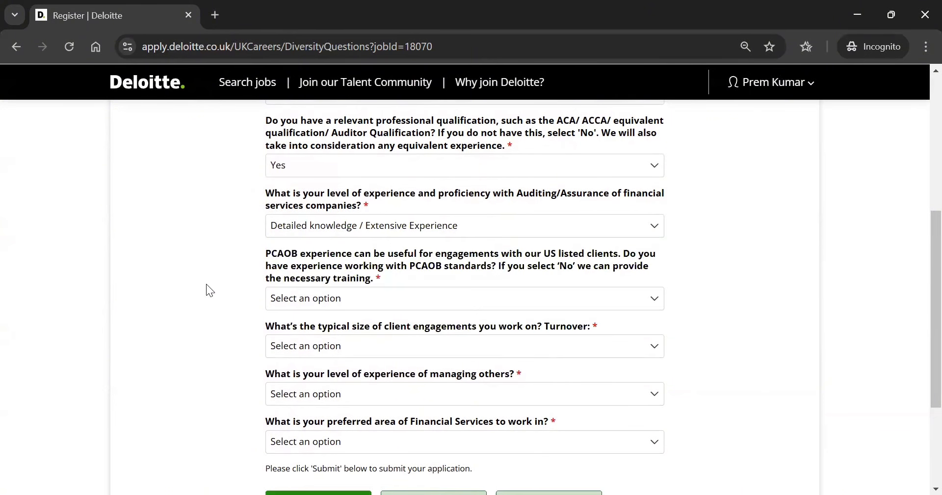
left_click(284, 299)
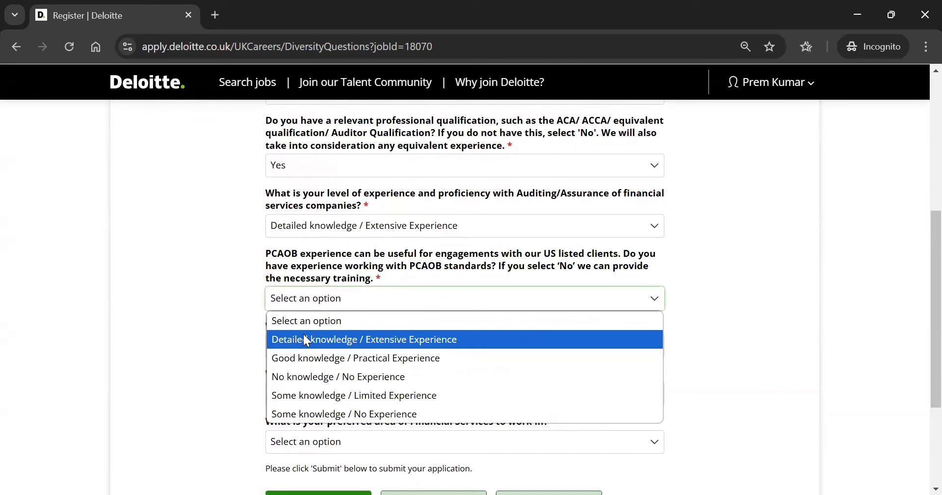
left_click(311, 354)
scroll(329, 274, "down", 1)
left_click(331, 275)
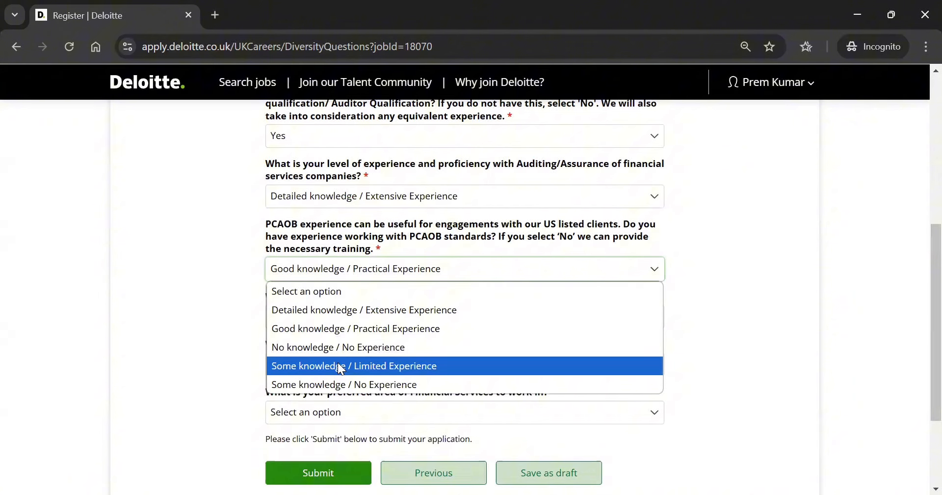
left_click(341, 368)
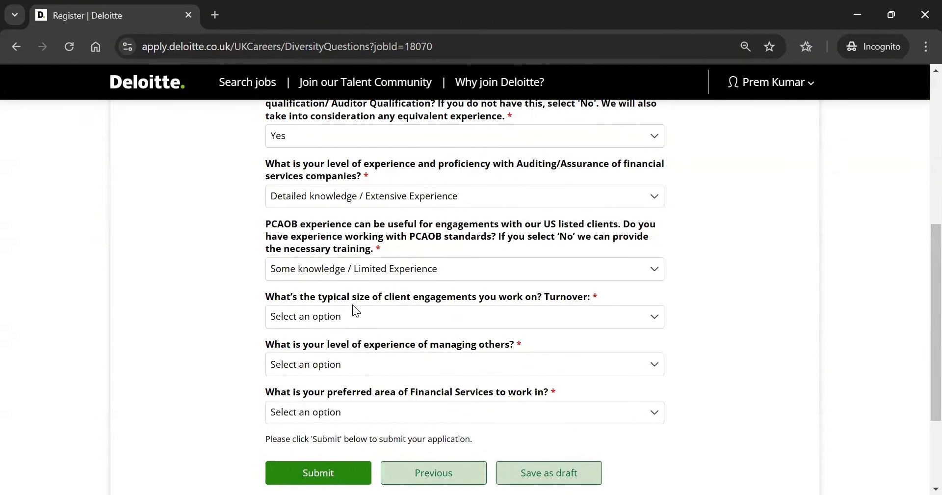
Set typical client turnover to £11m - £50m
left_click(359, 317)
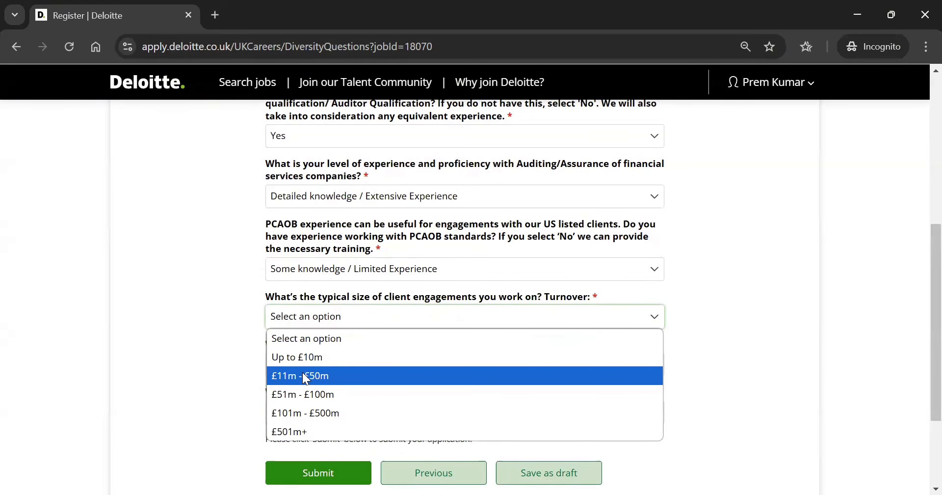
key("Return")
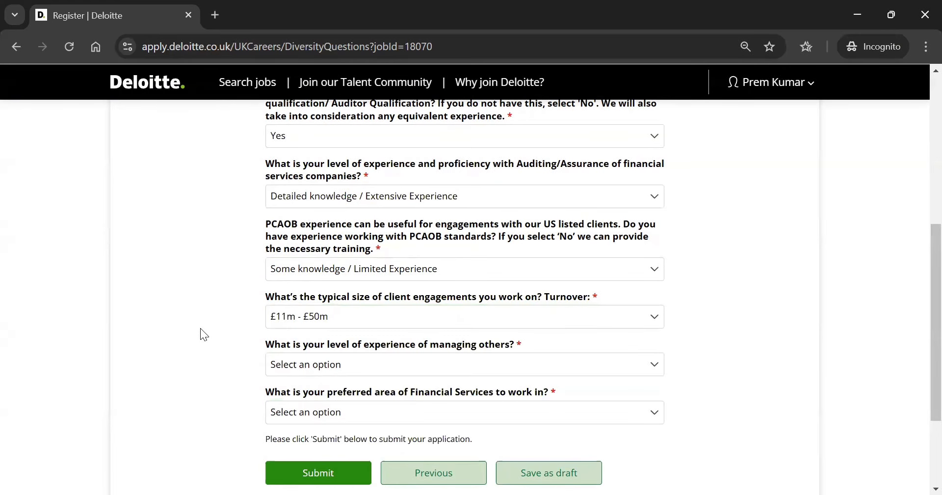
scroll(201, 328, "down", 2)
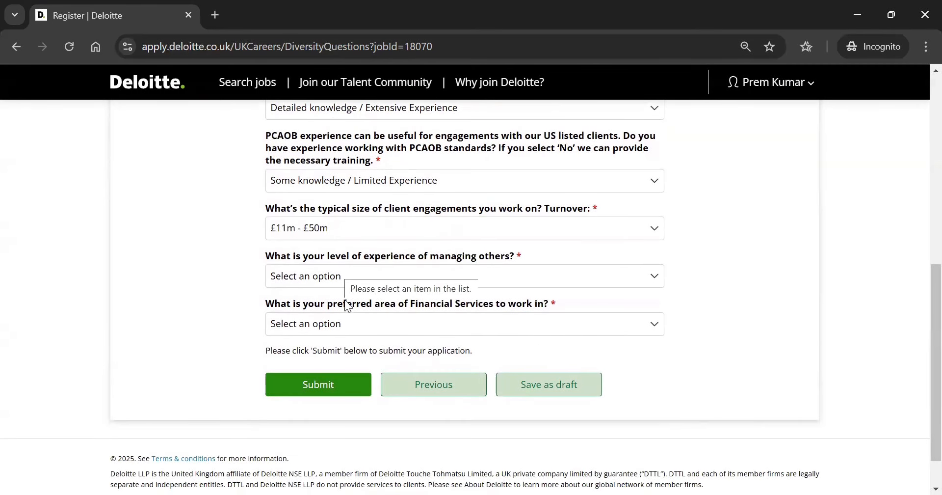
Choose Detailed knowledge for managing others and Banking & Capital Markets or Securitisation as preferred area
left_click(343, 275)
left_click(352, 314)
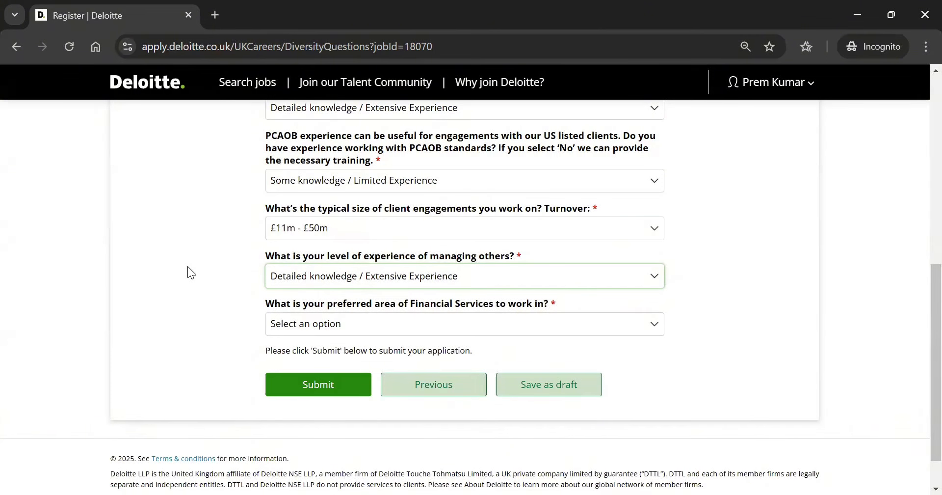
left_click(330, 317)
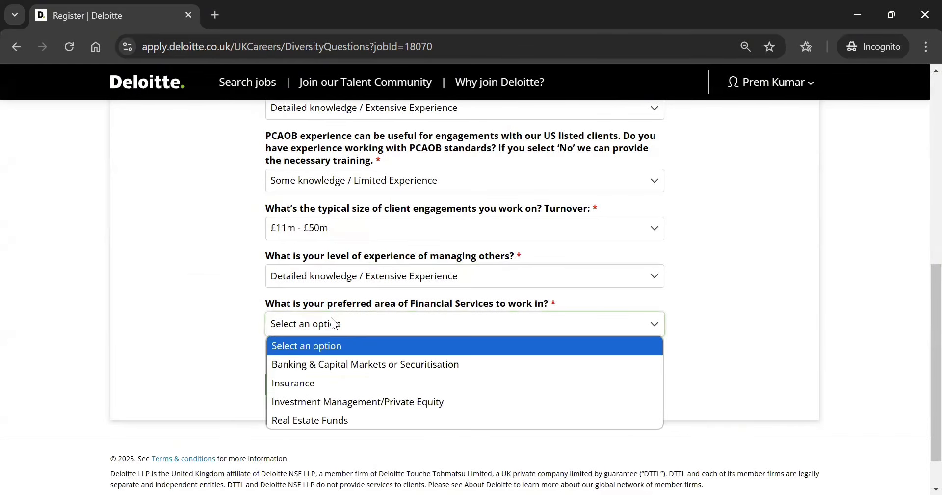
left_click(317, 369)
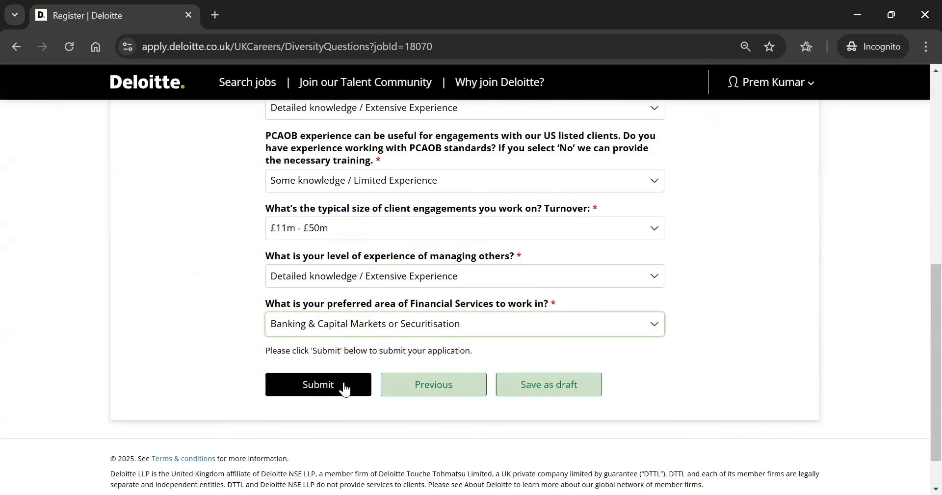
scroll(215, 311, "down", 1)
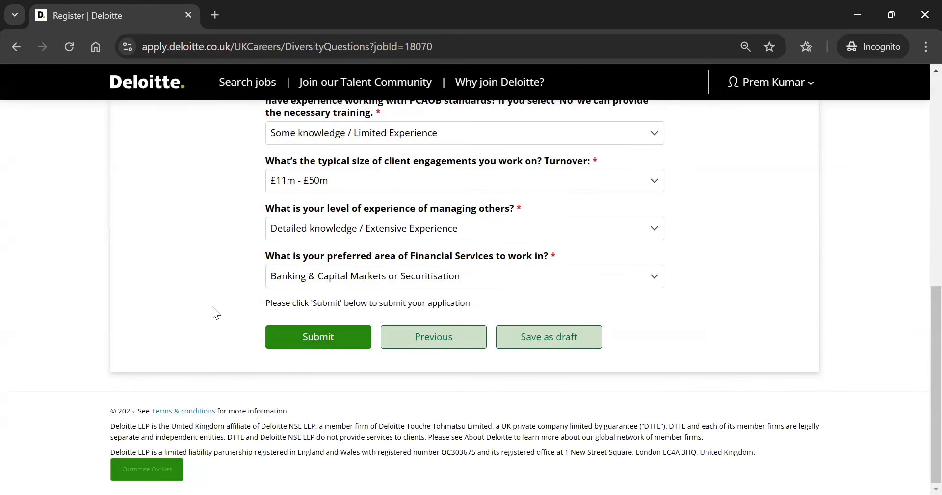